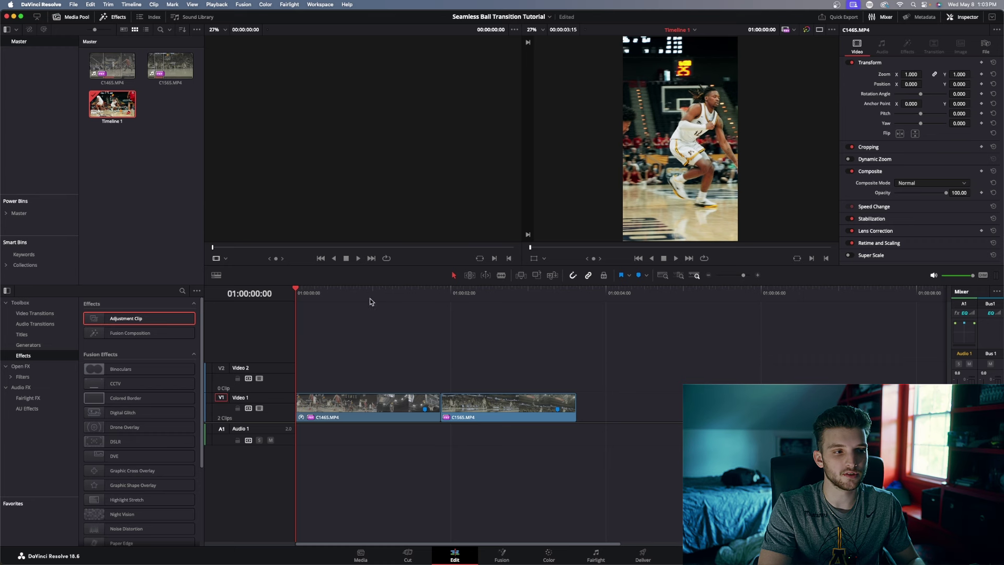
# Step: Review both clips on the timeline, checking the ball going through the hoop and the frames on either side of the cut
pyautogui.moveTo(299, 292); pyautogui.dragTo(354, 328)
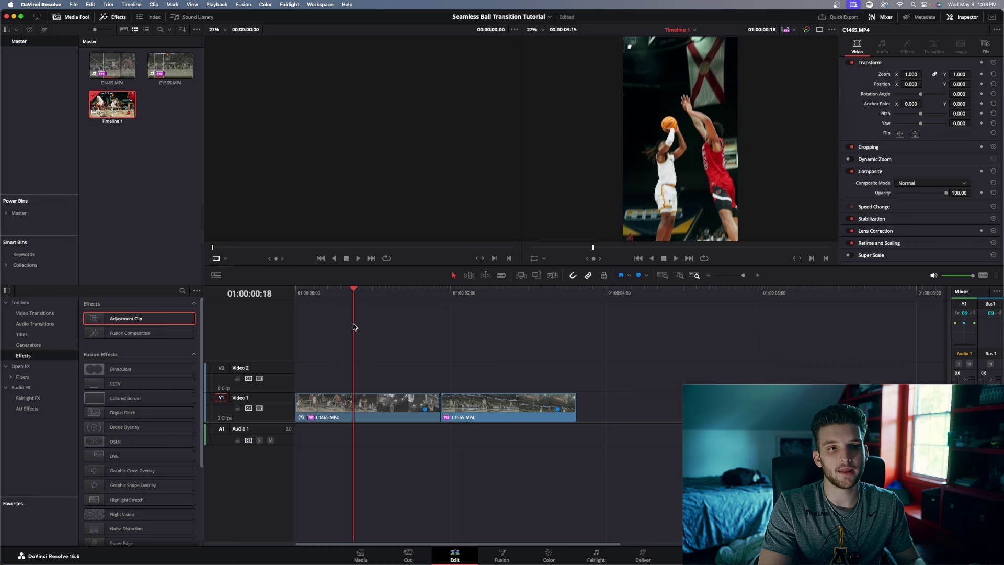
pyautogui.moveTo(354, 307); pyautogui.dragTo(426, 314)
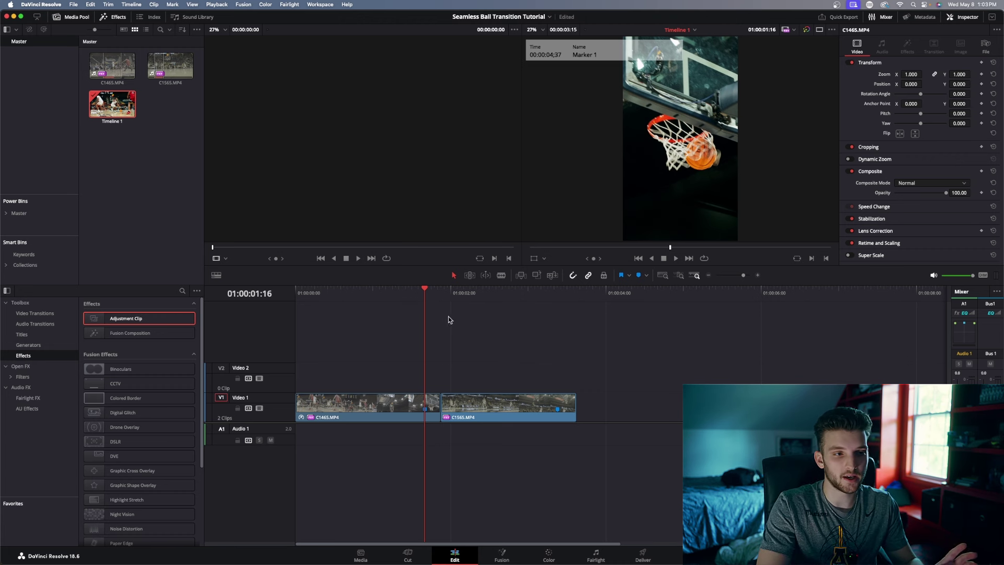
pyautogui.moveTo(448, 320)
pyautogui.mouseDown()
pyautogui.moveTo(399, 307)
pyautogui.moveTo(306, 359)
pyautogui.mouseUp()
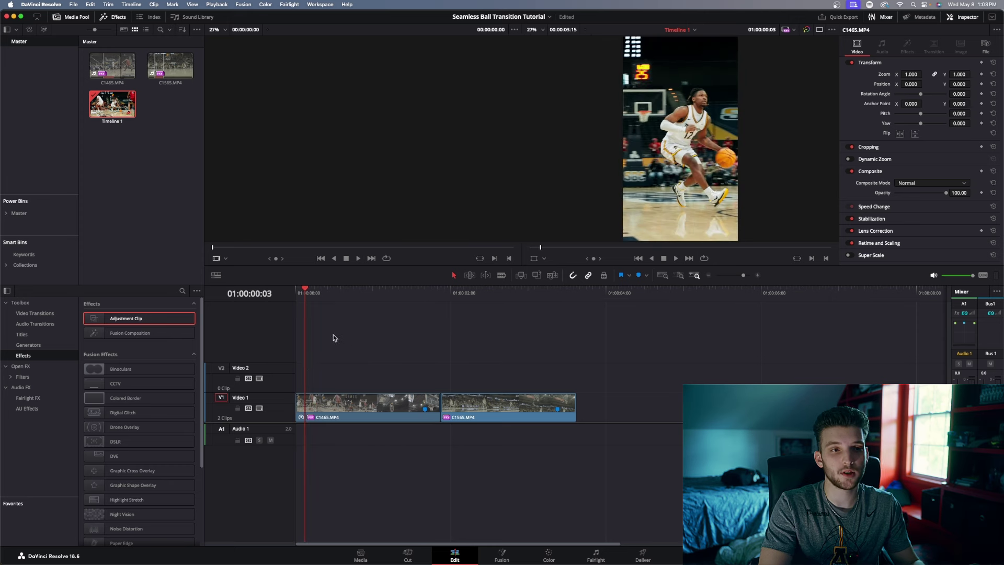
pyautogui.moveTo(306, 291)
pyautogui.mouseDown()
pyautogui.moveTo(404, 353)
pyautogui.moveTo(440, 357)
pyautogui.moveTo(297, 360)
pyautogui.mouseUp()
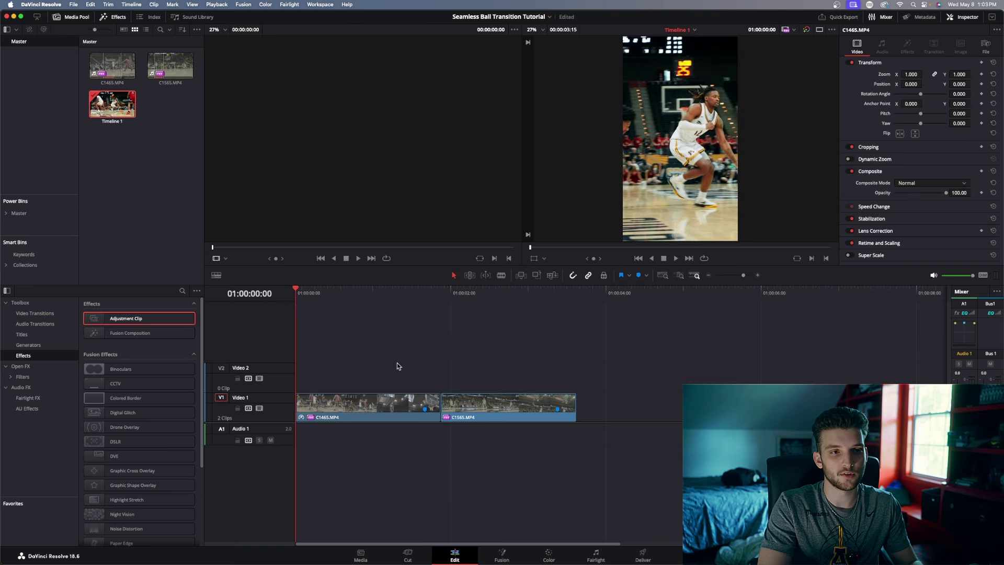
pyautogui.press('space')
pyautogui.press('space')
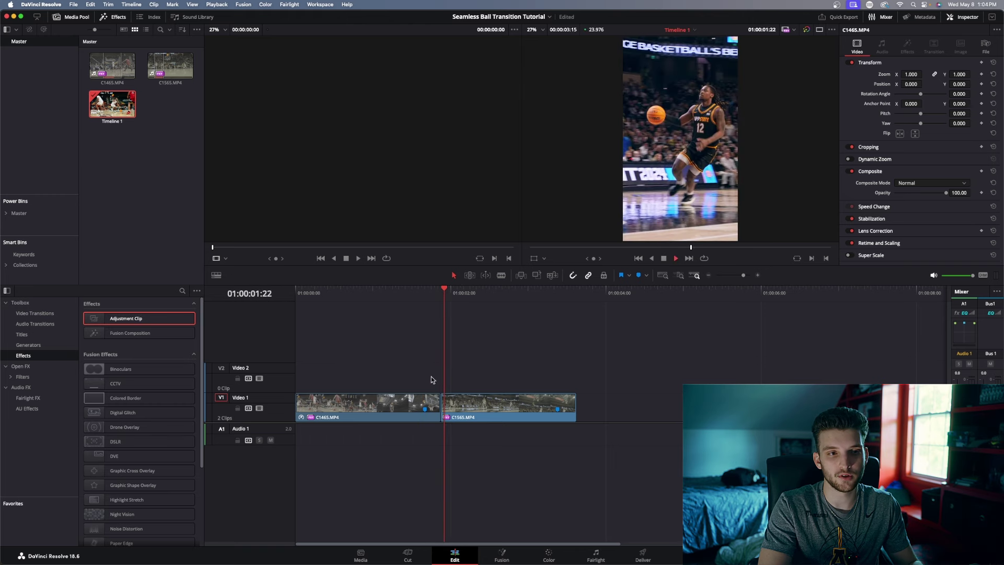
pyautogui.click(441, 294)
pyautogui.press('Left')
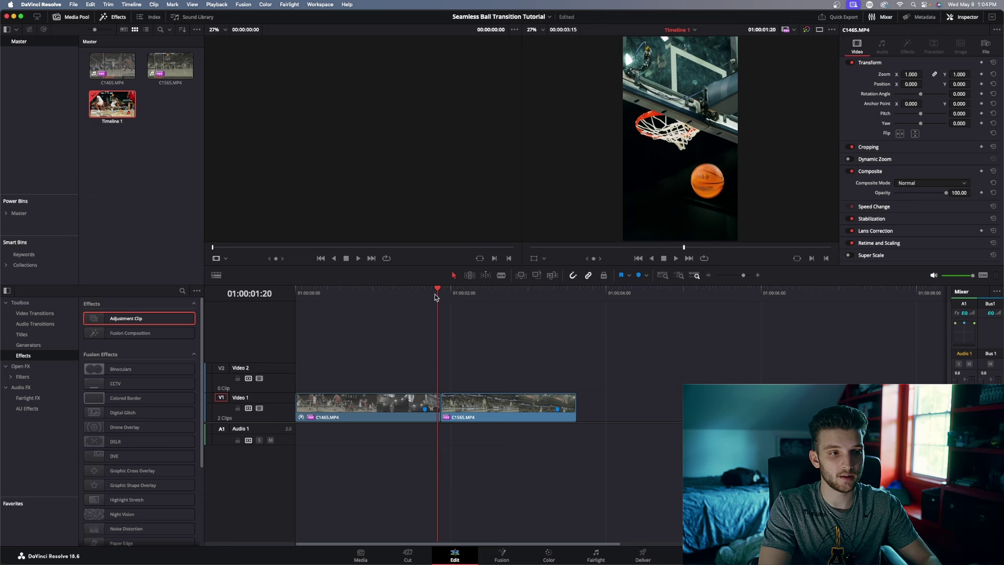
pyautogui.press('Right')
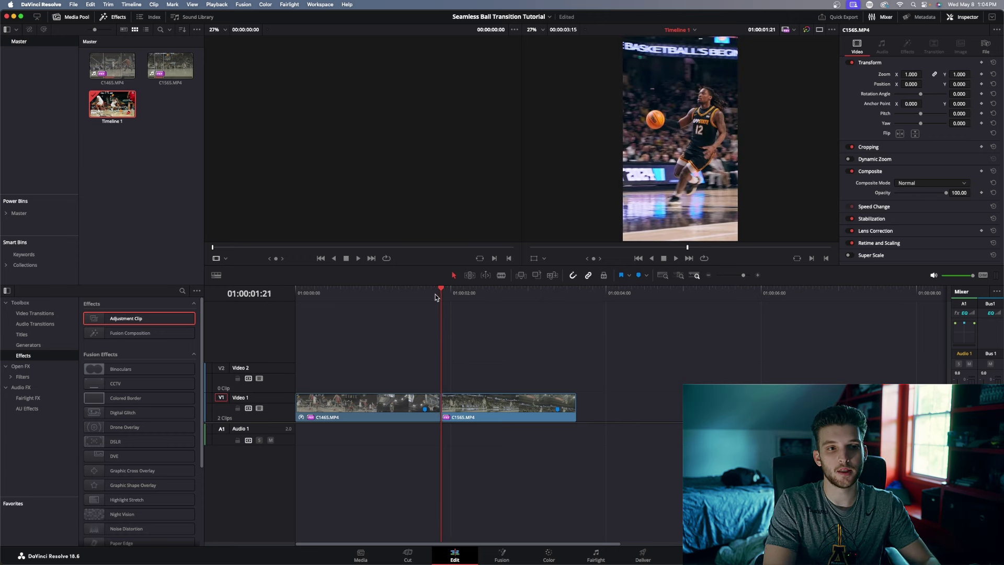
pyautogui.press('space')
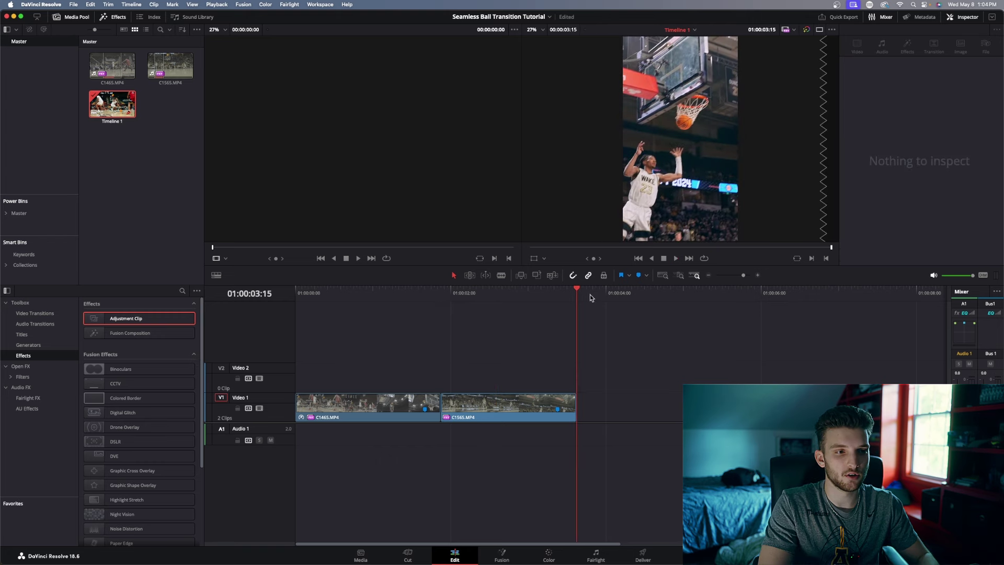
pyautogui.moveTo(590, 298); pyautogui.dragTo(306, 397)
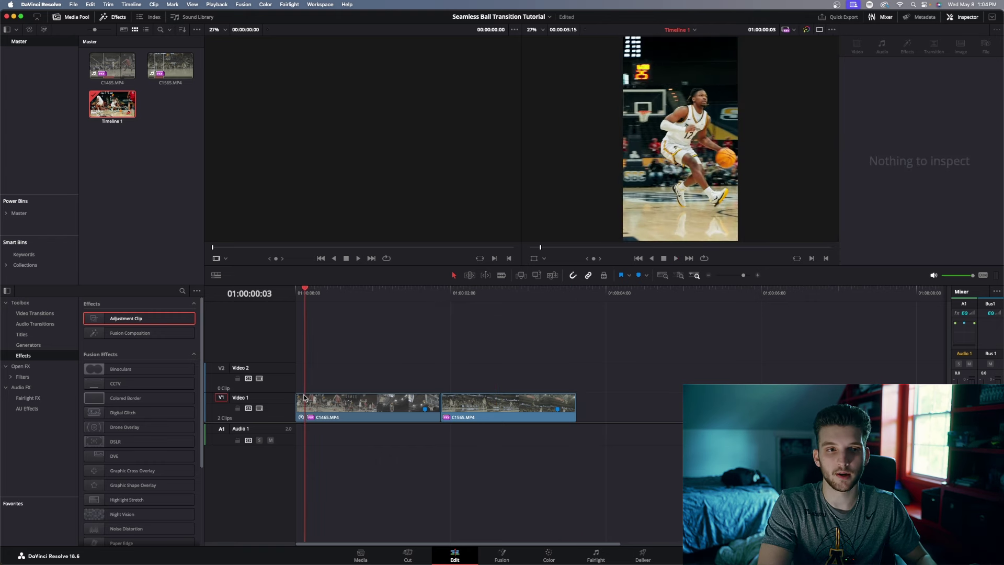
# Step: Move C1565.MP4 up to Video 2 and shift it one frame earlier so it overlaps the last frame of C1465.MP4
pyautogui.click(305, 397)
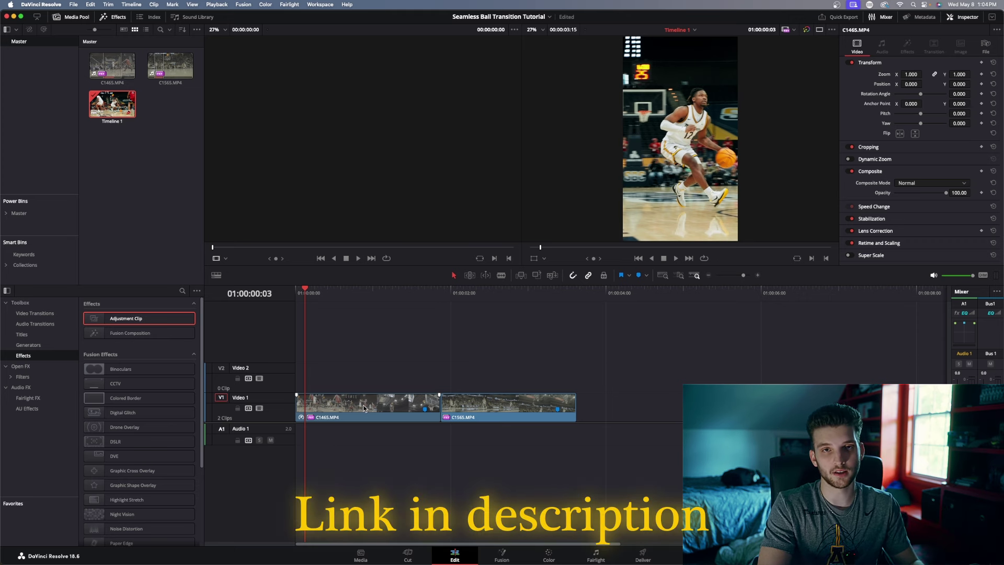
pyautogui.moveTo(328, 320); pyautogui.dragTo(340, 386)
pyautogui.press('space')
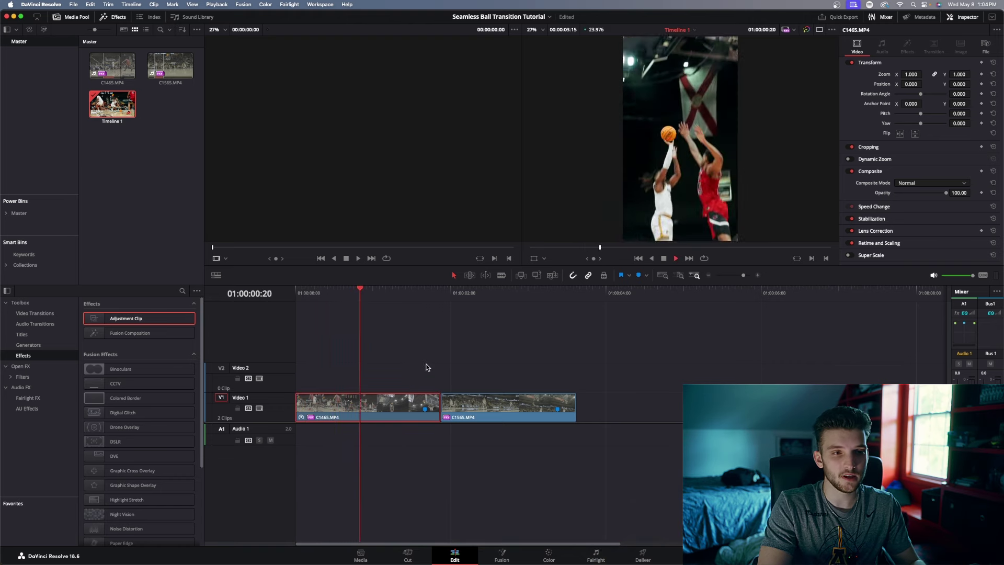
pyautogui.press('space')
pyautogui.press('Left')
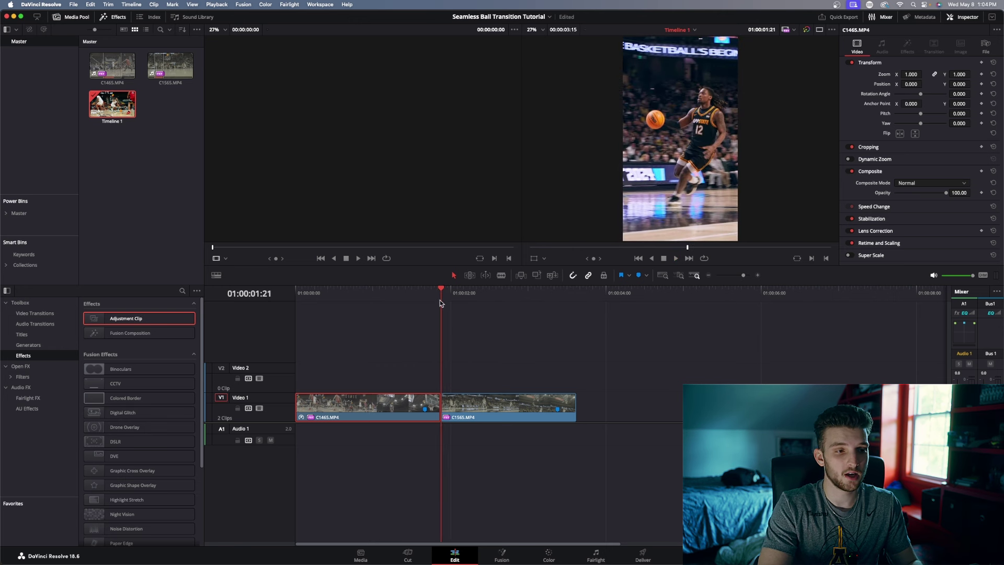
pyautogui.click(467, 406)
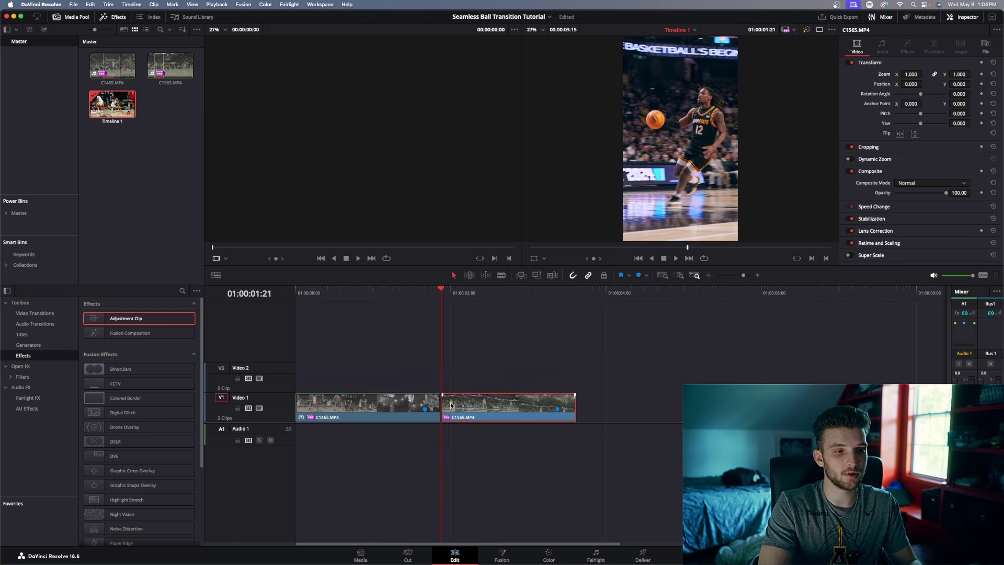
pyautogui.moveTo(467, 408); pyautogui.dragTo(466, 394)
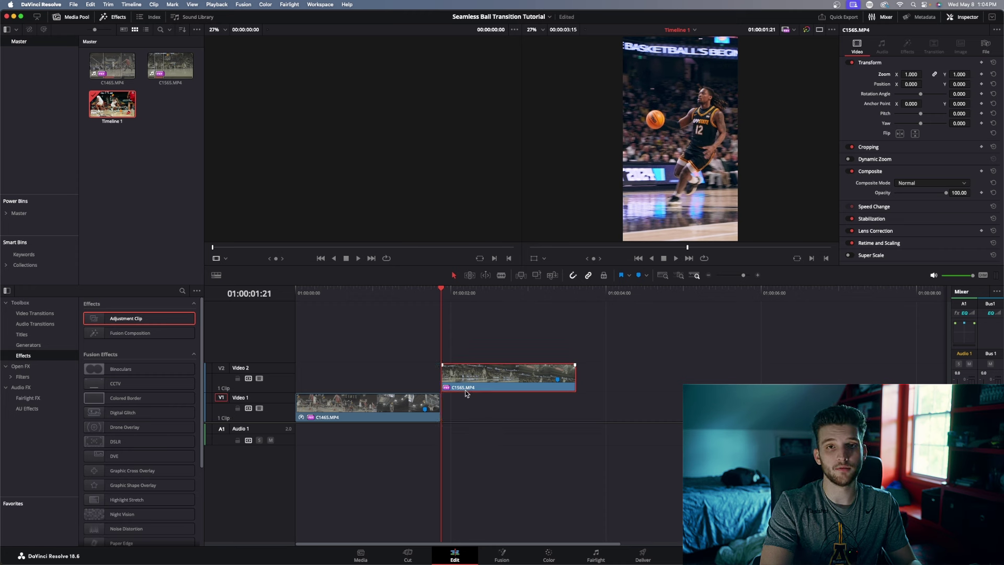
pyautogui.press('Left')
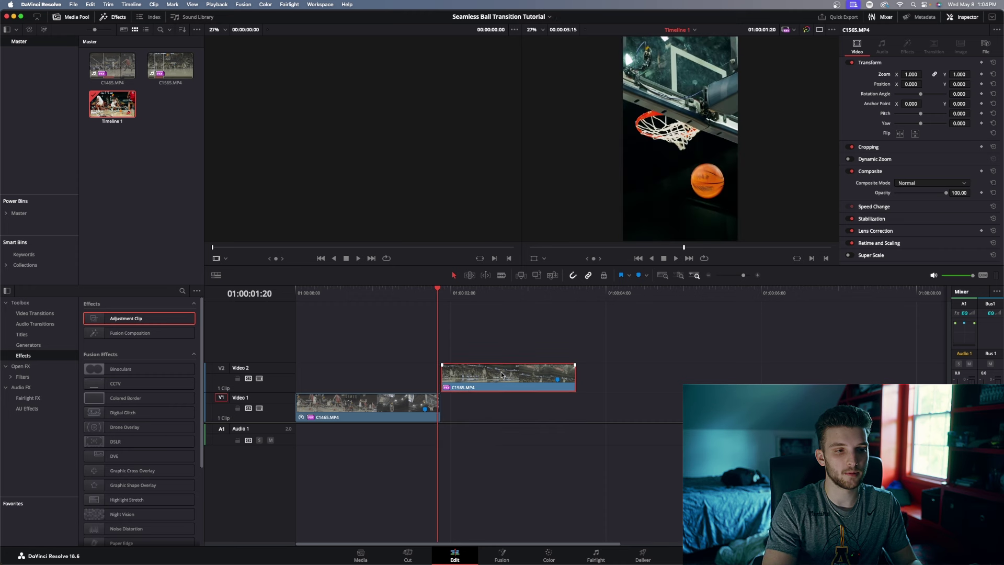
pyautogui.moveTo(506, 382); pyautogui.dragTo(500, 385)
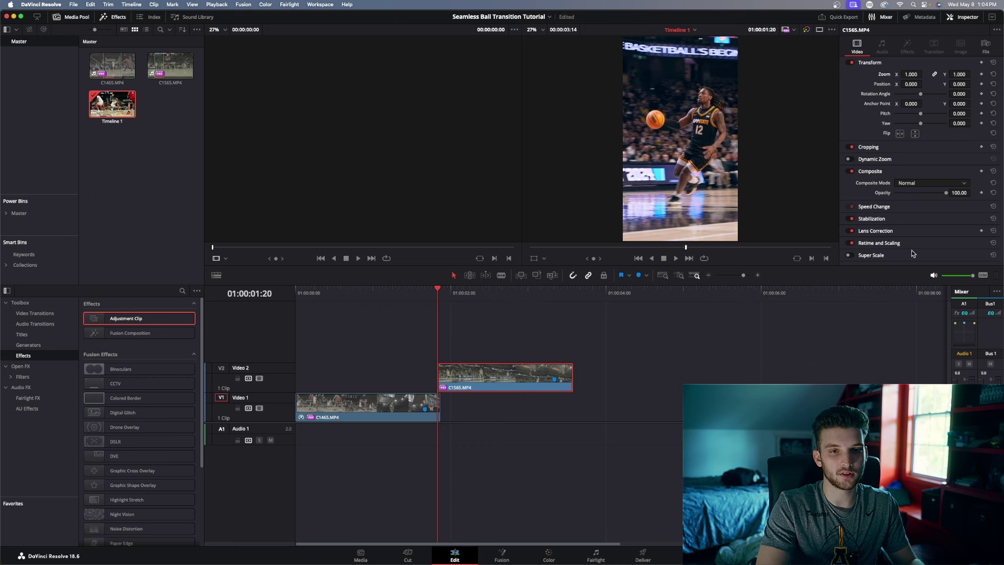
# Step: Match the two balls on C1565.MP4: opacity 57.25, keyframed zoom of 1.770, and keyframed position of X 210, Y -709
pyautogui.click(929, 194)
pyautogui.moveTo(925, 194); pyautogui.dragTo(924, 194)
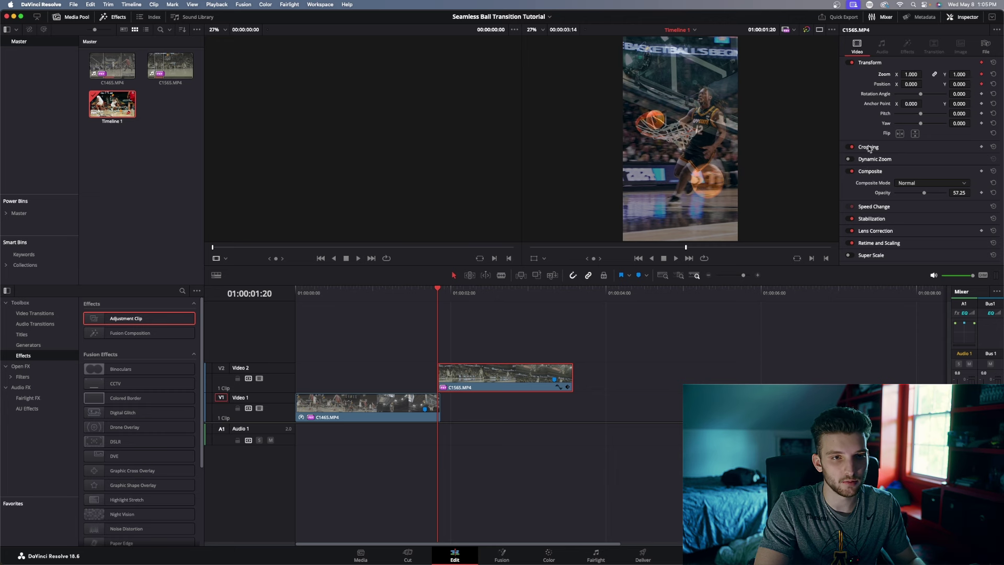
pyautogui.moveTo(912, 83)
pyautogui.mouseDown()
pyautogui.moveTo(961, 80)
pyautogui.moveTo(926, 74)
pyautogui.moveTo(919, 84)
pyautogui.moveTo(953, 83)
pyautogui.moveTo(924, 74)
pyautogui.moveTo(912, 86)
pyautogui.moveTo(925, 74)
pyautogui.moveTo(972, 84)
pyautogui.moveTo(924, 83)
pyautogui.mouseUp()
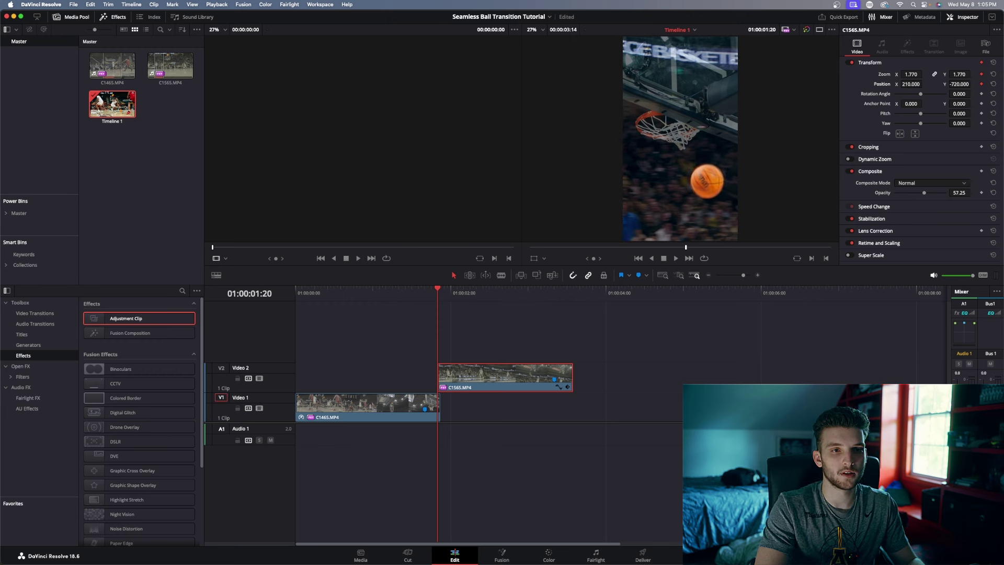
pyautogui.moveTo(966, 84); pyautogui.dragTo(973, 83)
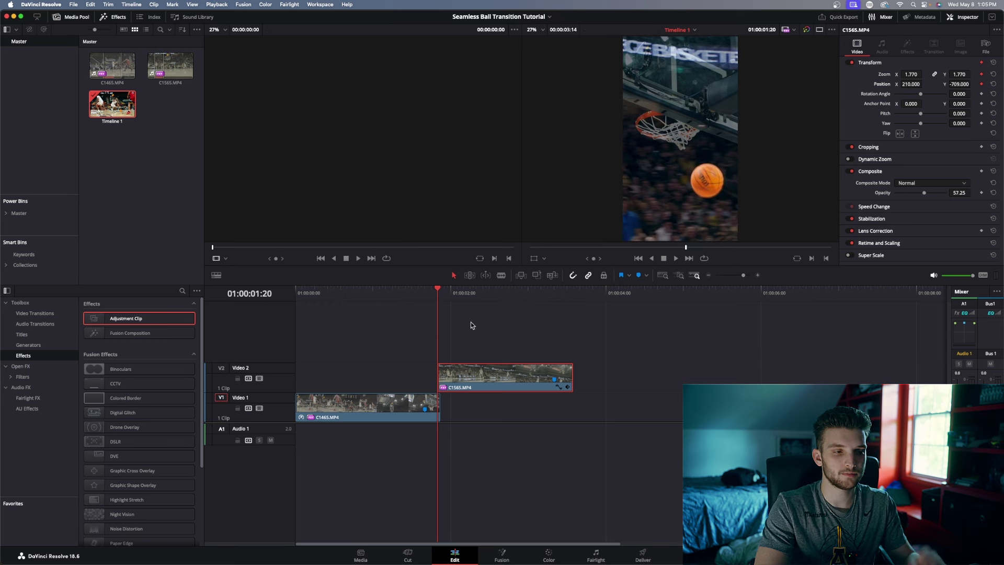
# Step: Check the ball alignment by hiding and showing Video 2, and restore C1565.MP4's opacity to 100
pyautogui.click(260, 378)
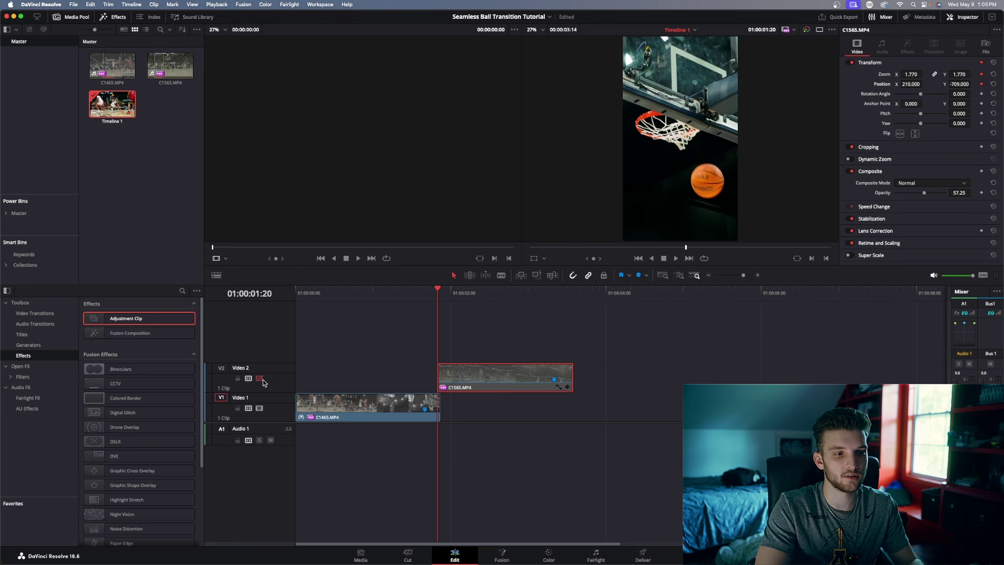
pyautogui.click(263, 380)
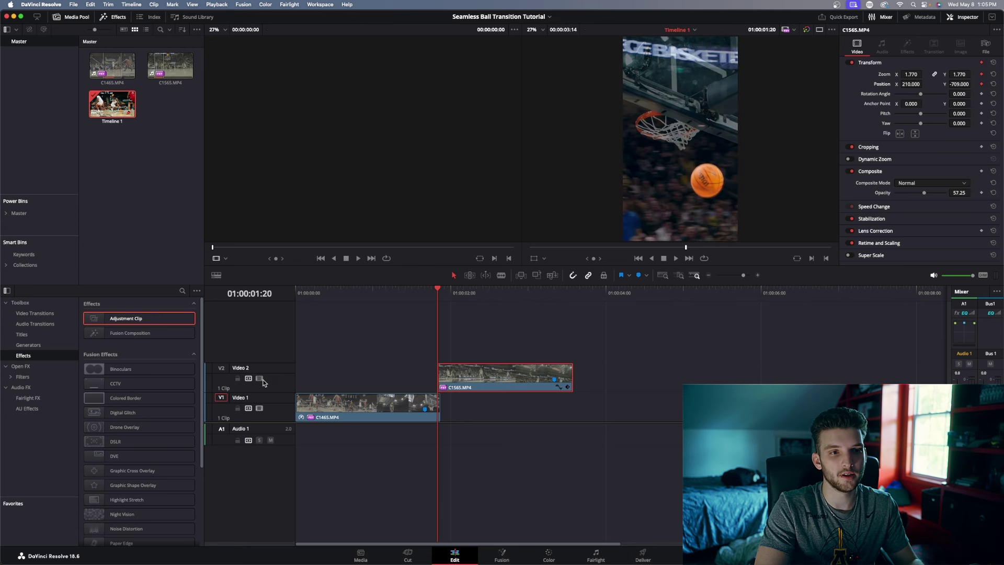
pyautogui.click(263, 380)
pyautogui.click(263, 380)
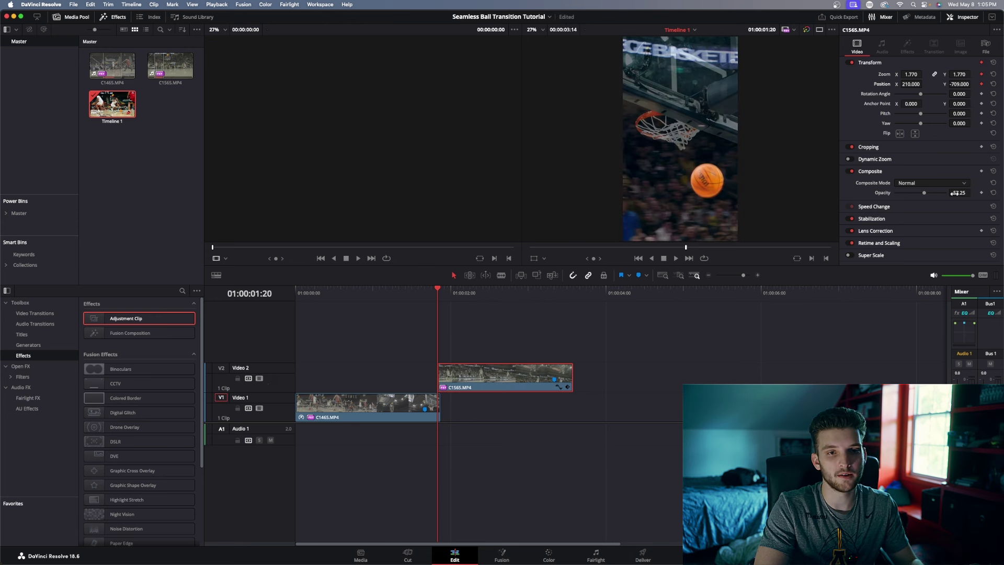
pyautogui.moveTo(924, 196); pyautogui.dragTo(949, 197)
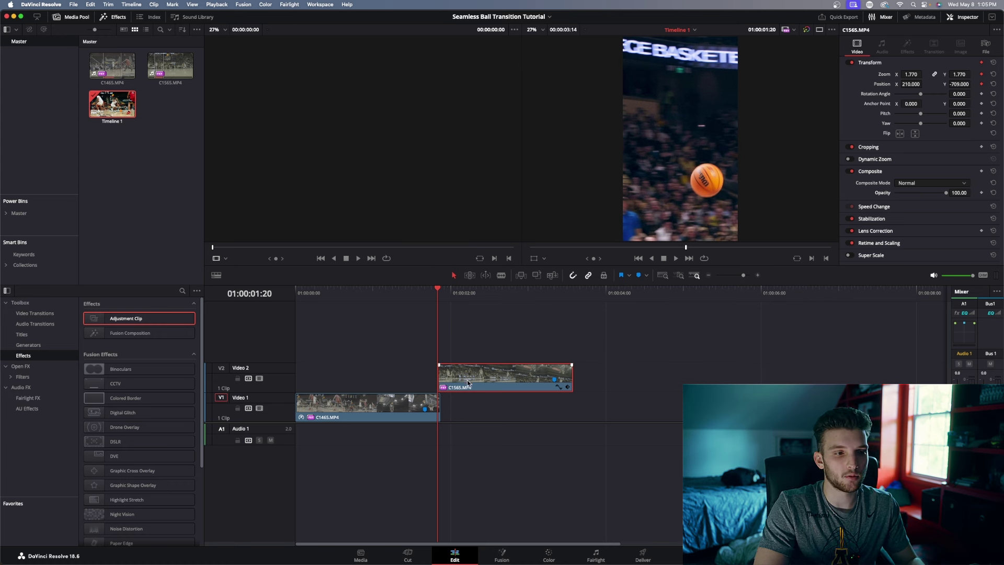
# Step: Move C1565.MP4 back to Video 1 directly after C1465.MP4, and check the ball match frame by frame across the cut
pyautogui.moveTo(467, 383); pyautogui.dragTo(473, 401)
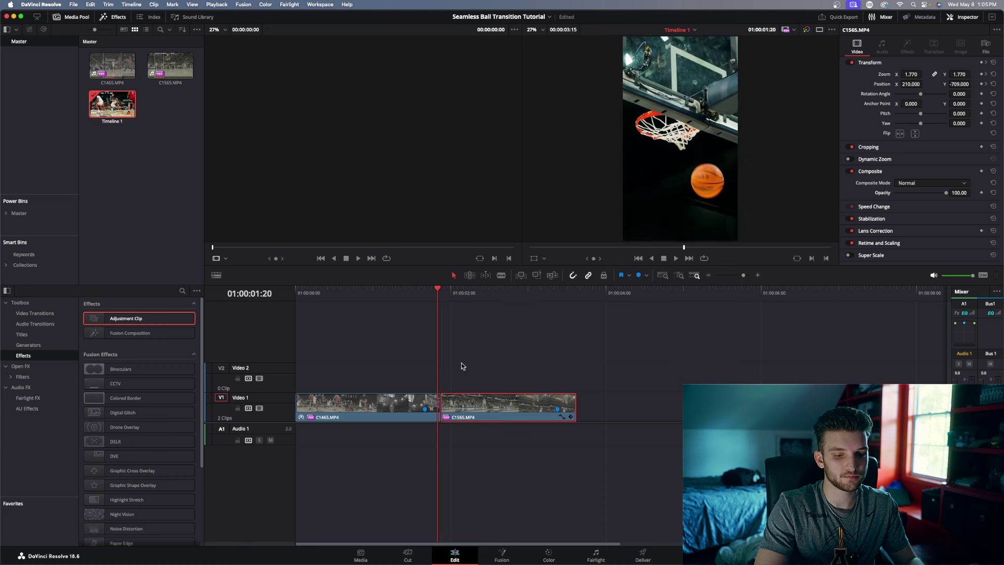
pyautogui.press('Right')
pyautogui.press('Left')
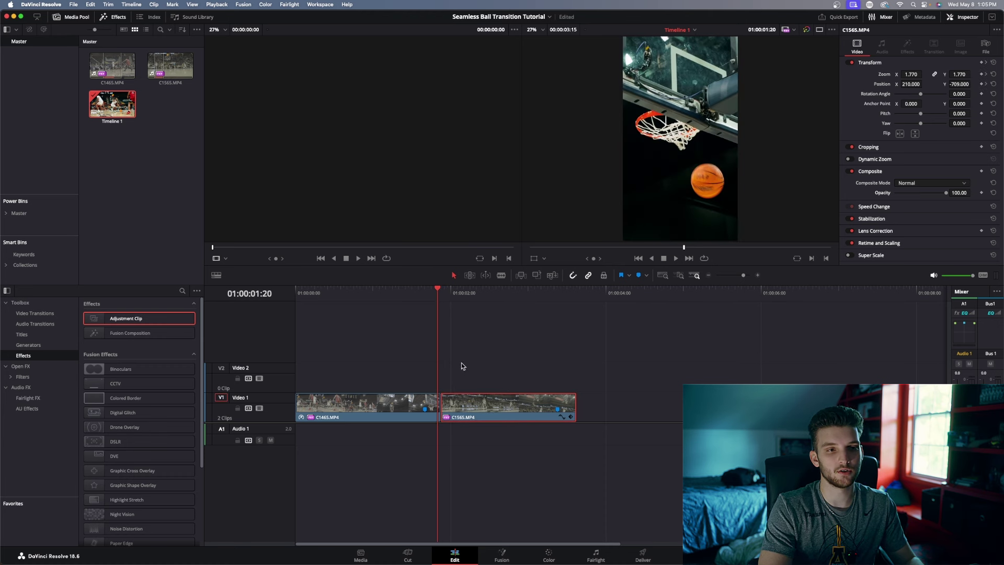
pyautogui.press('Right')
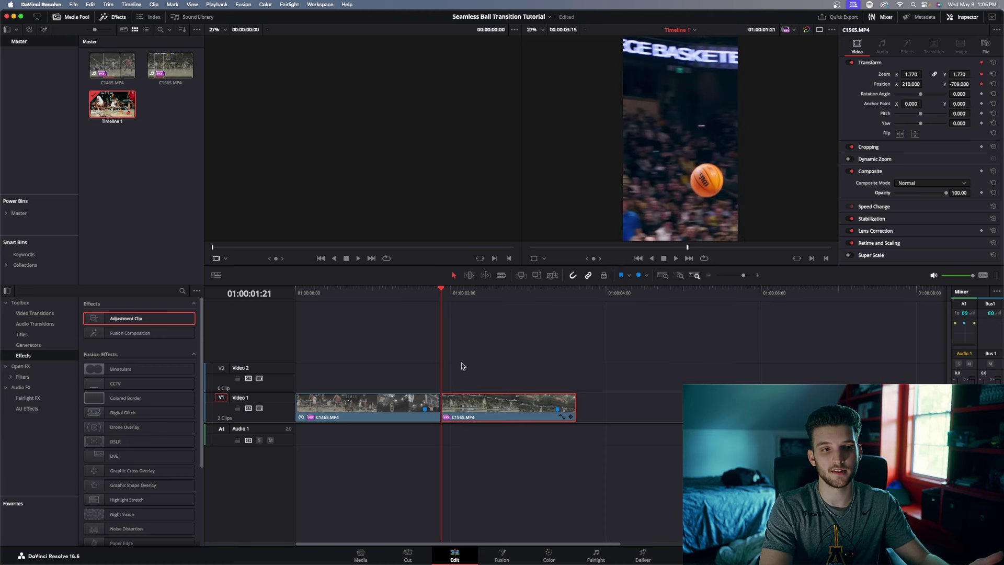
pyautogui.press('Left')
pyautogui.press('Right')
pyautogui.press('Left')
pyautogui.press('Right')
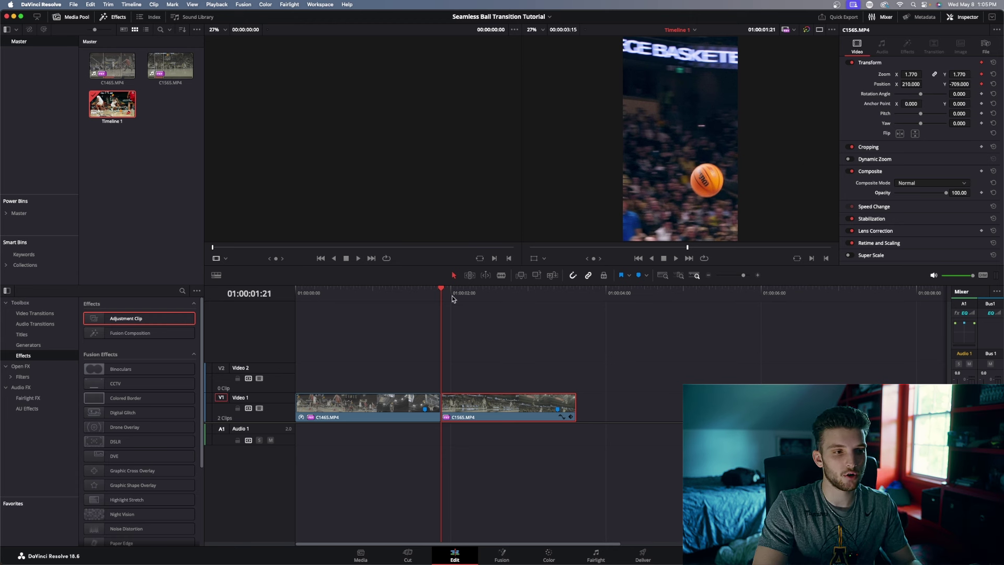
# Step: Six frames after the cut, at 01:00:02:03, keyframe C1565.MP4's position at X 0, Y 0 and its zoom at 1.000
pyautogui.press('Right')
pyautogui.press('Right')
pyautogui.press('Right')
pyautogui.press('Right')
pyautogui.press('Right')
pyautogui.press('Right')
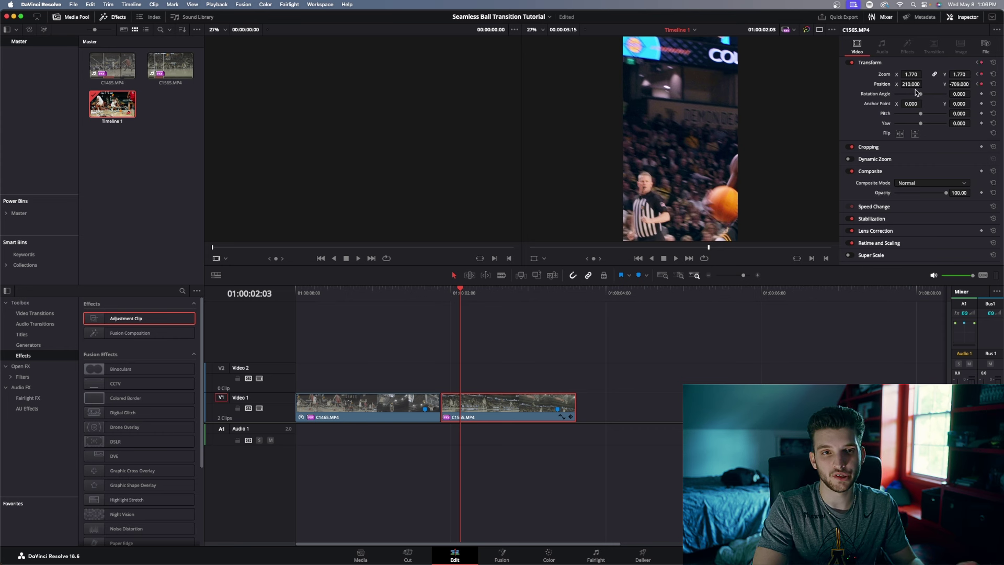
pyautogui.write('0')
pyautogui.press('Return')
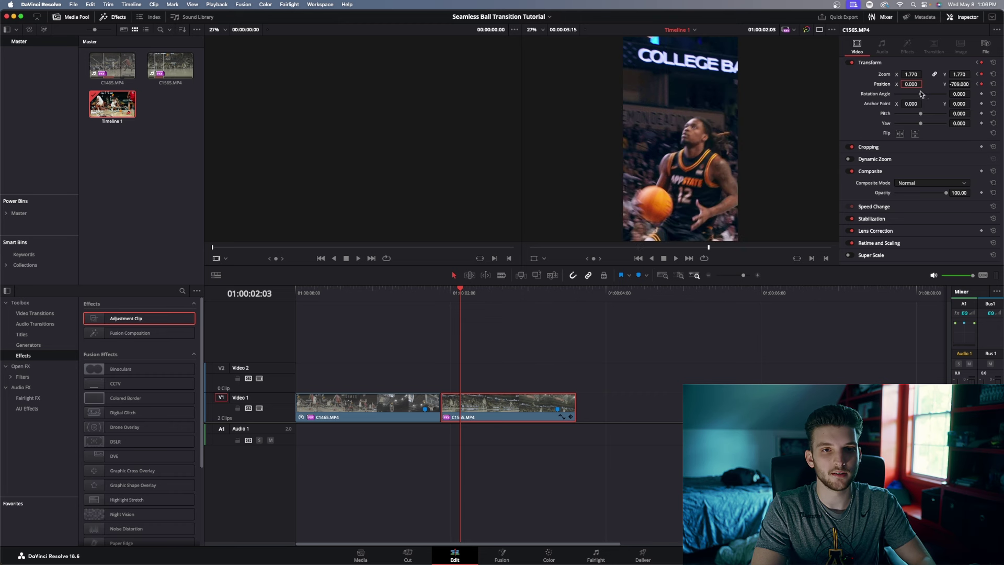
pyautogui.click(960, 84)
pyautogui.write('0')
pyautogui.press('Return')
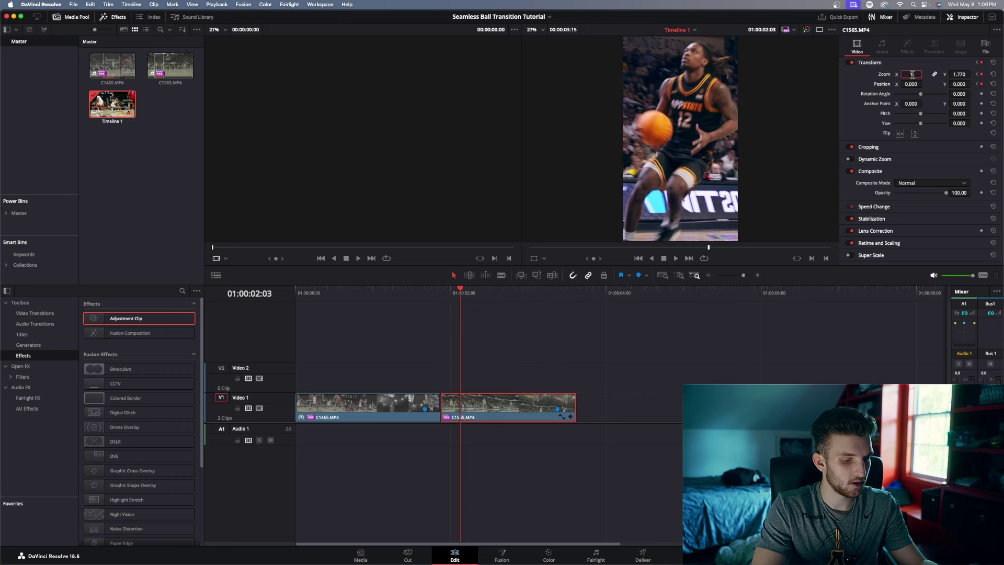
pyautogui.write('1')
pyautogui.press('Return')
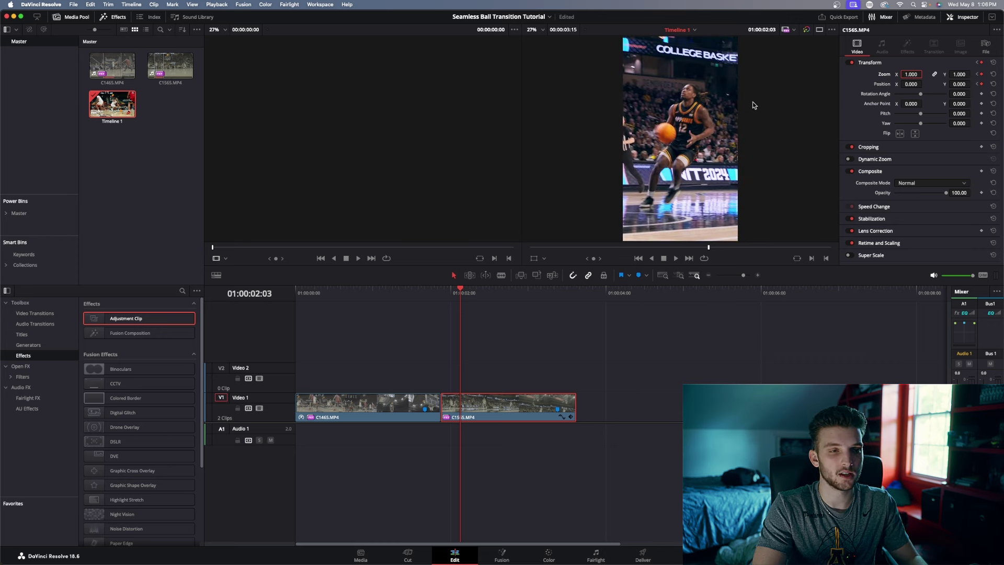
# Step: Play the zoom-out from the cut, and play the whole sequence from the start to review the transition
pyautogui.moveTo(458, 299); pyautogui.dragTo(442, 306)
pyautogui.press('space')
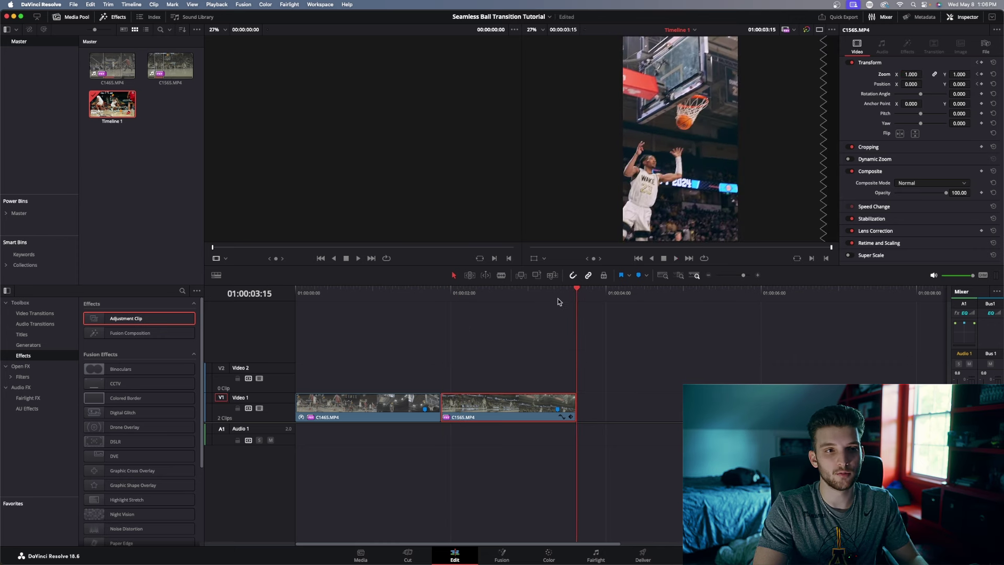
pyautogui.moveTo(577, 294); pyautogui.dragTo(296, 376)
pyautogui.press('space')
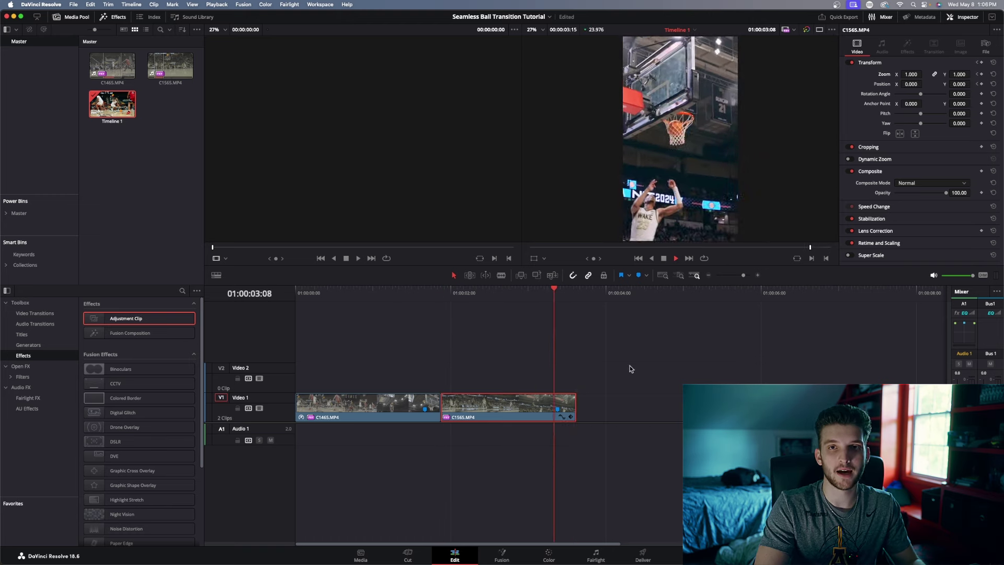
# Step: Place an Adjustment Clip on Video 2 above C1565.MP4, starting at the cut at 01:00:01:21
pyautogui.moveTo(578, 294); pyautogui.dragTo(445, 370)
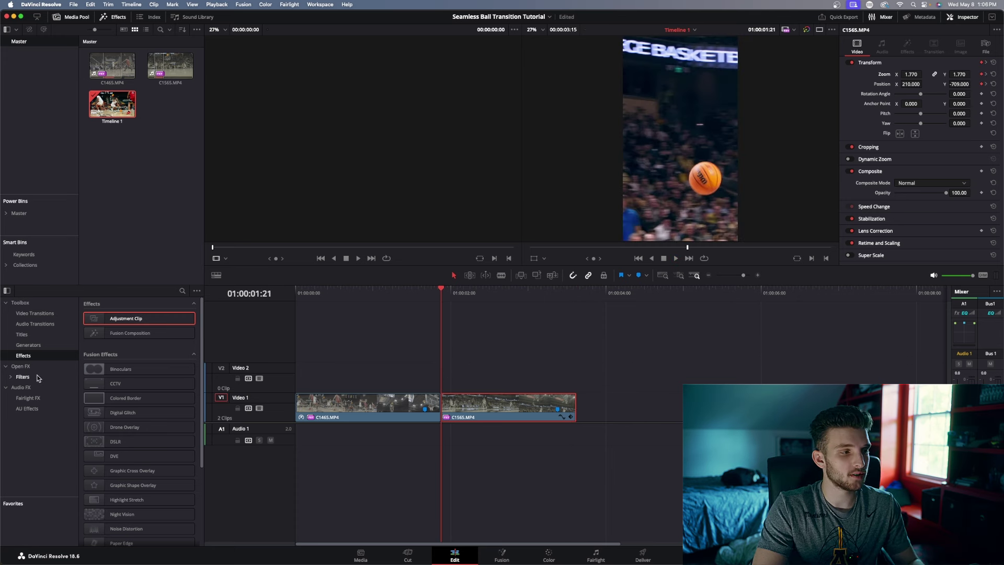
pyautogui.moveTo(133, 320); pyautogui.dragTo(445, 387)
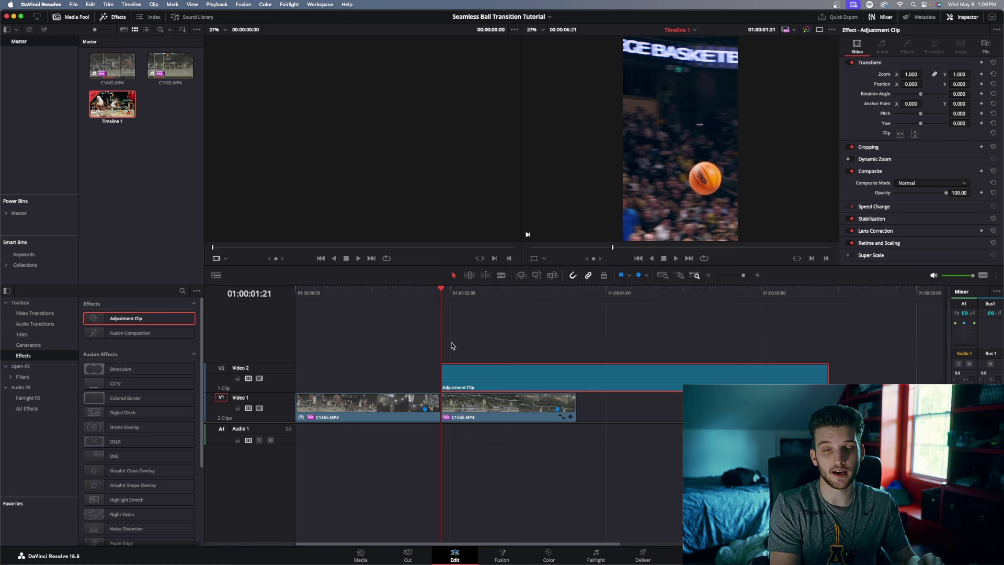
# Step: Move the Adjustment Clip on Video 2 four frames earlier so it starts at 01:00:01:17, before the cut
pyautogui.press('Left')
pyautogui.press('Left')
pyautogui.press('Left')
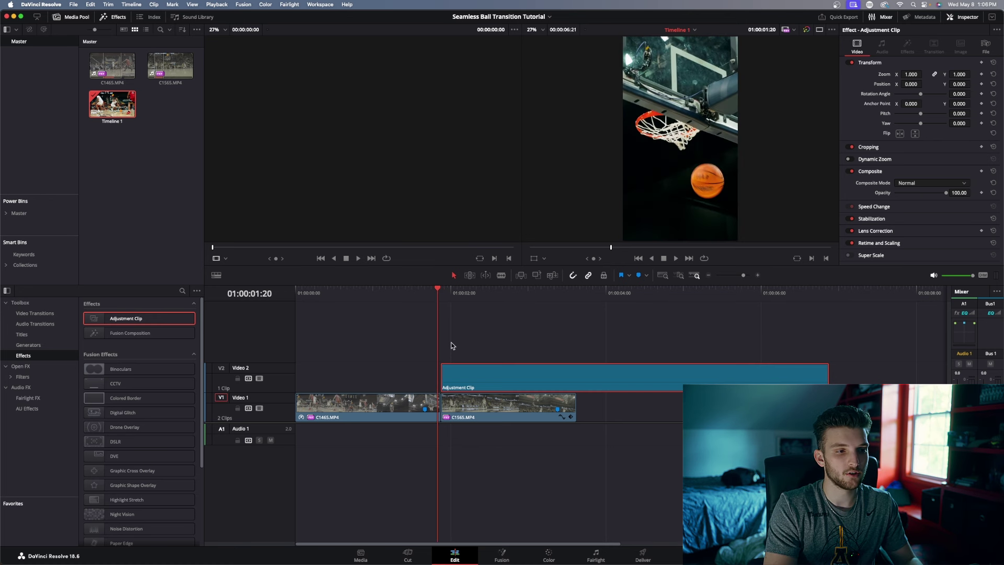
pyautogui.press('Left')
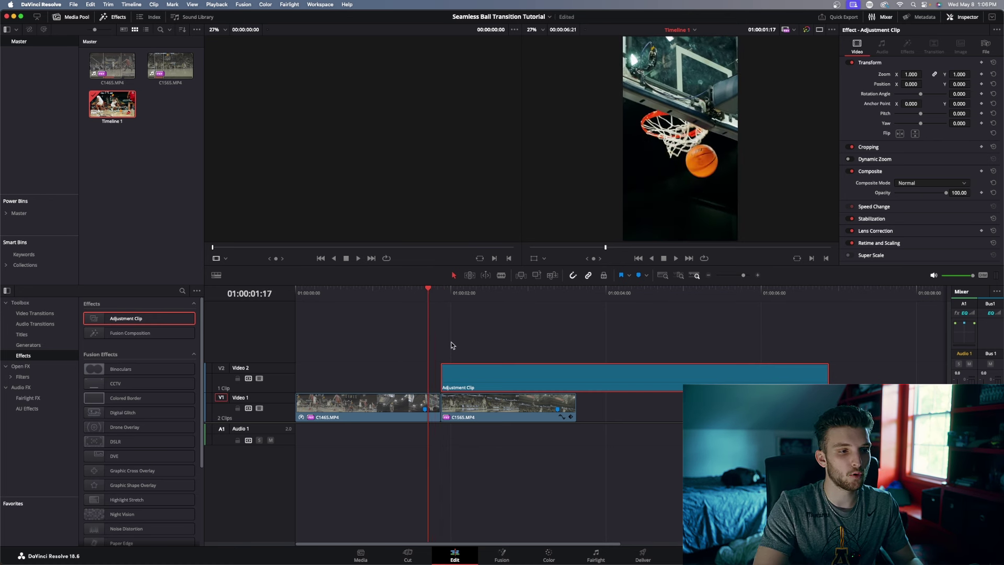
pyautogui.moveTo(463, 377); pyautogui.dragTo(447, 382)
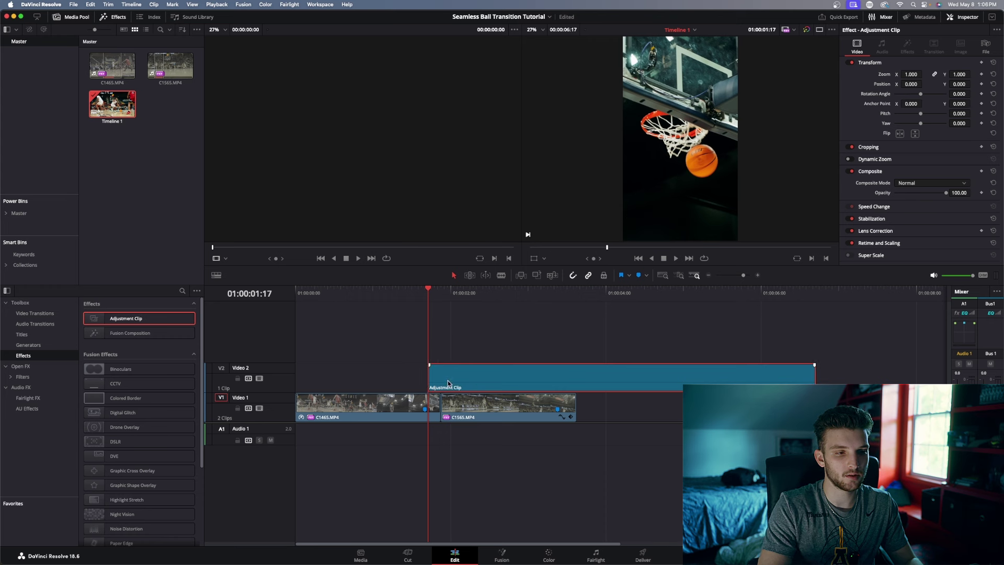
# Step: Split the Adjustment Clip at 01:00:02:01, four frames after the cut, and delete the part behind the split
pyautogui.press('Right')
pyautogui.press('Right')
pyautogui.press('Right')
pyautogui.press('Right')
pyautogui.press('Right')
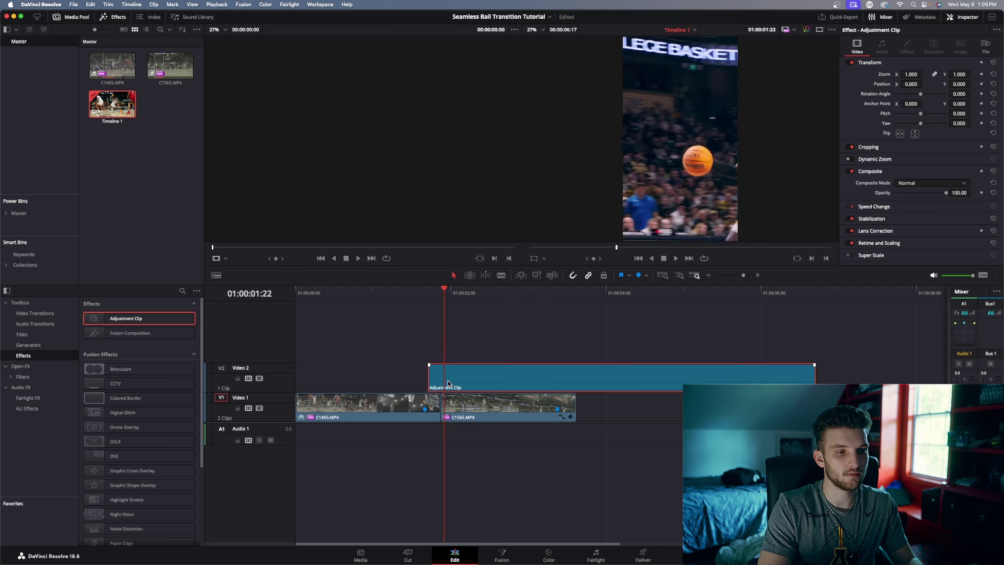
pyautogui.press('Right')
pyautogui.press('Right')
pyautogui.press('Right')
pyautogui.press('super+b')
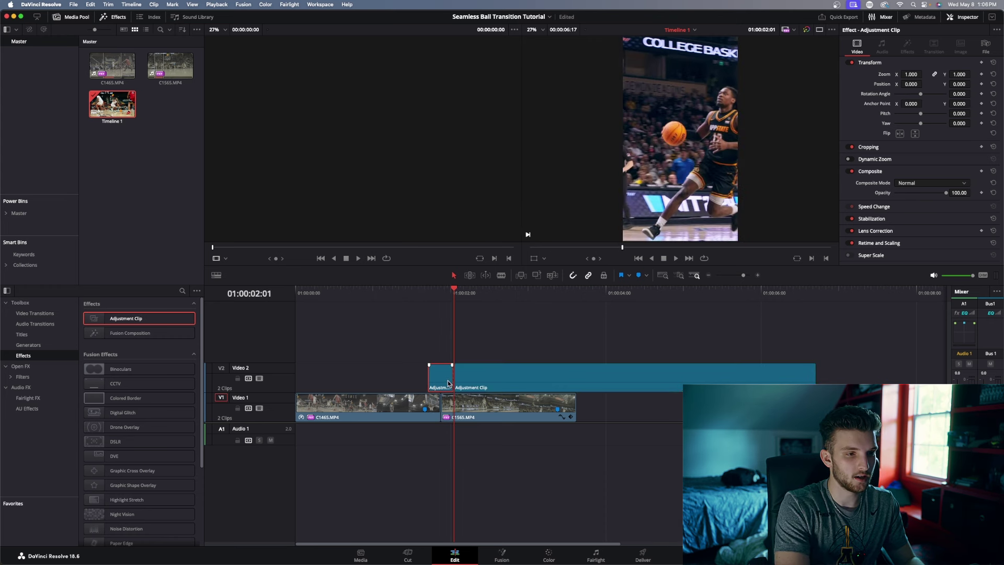
pyautogui.click(476, 376)
pyautogui.press('BackSpace')
# Step: At the Adjustment Clip's start, 01:00:01:17, keyframe its zoom at 1.000 and its position at X 0, Y 0
pyautogui.press('Up')
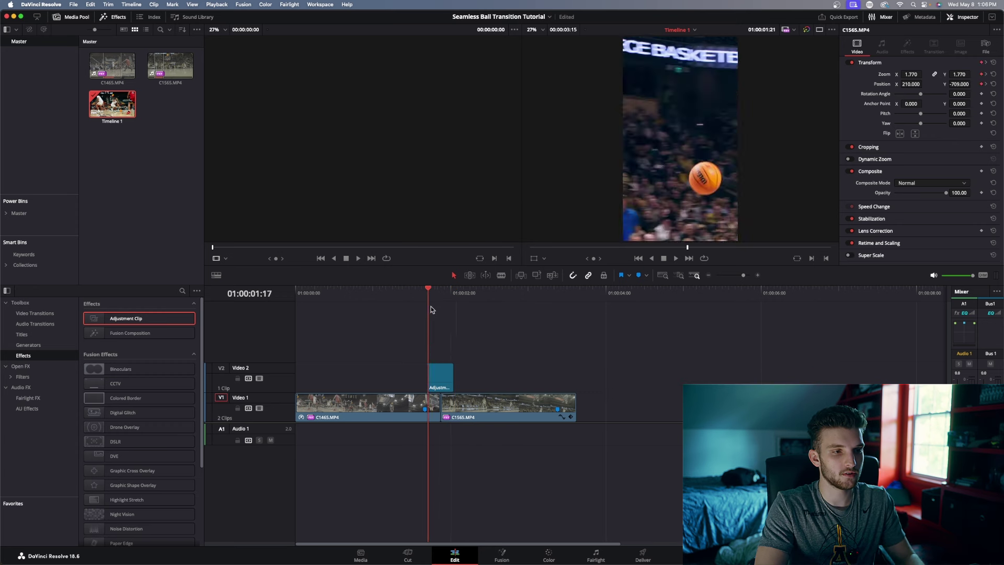
pyautogui.click(443, 375)
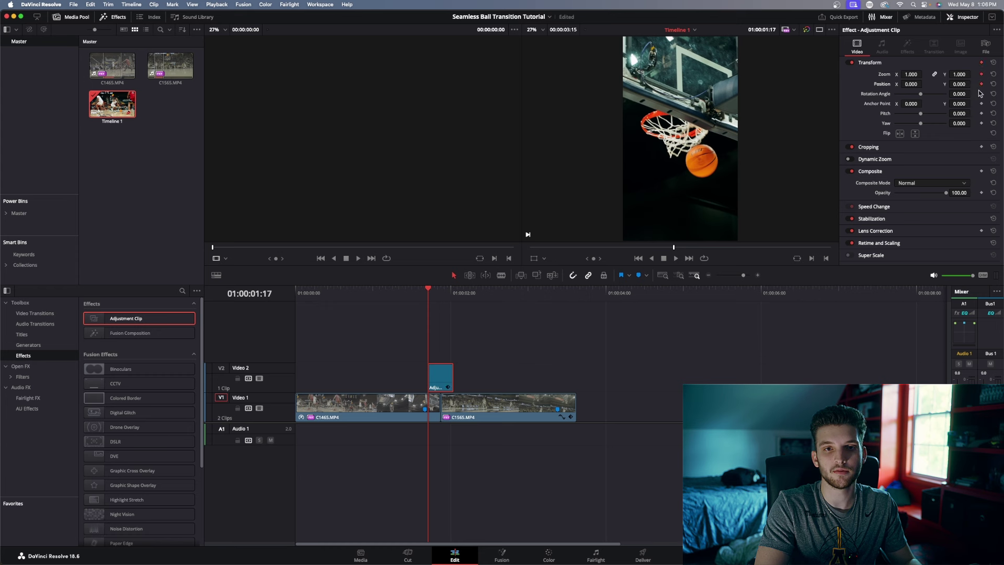
# Step: At the cut, 01:00:01:21, keyframe the Adjustment Clip's zoom at 1.320 and its position at X -169, Y 269
pyautogui.moveTo(426, 294); pyautogui.dragTo(439, 305)
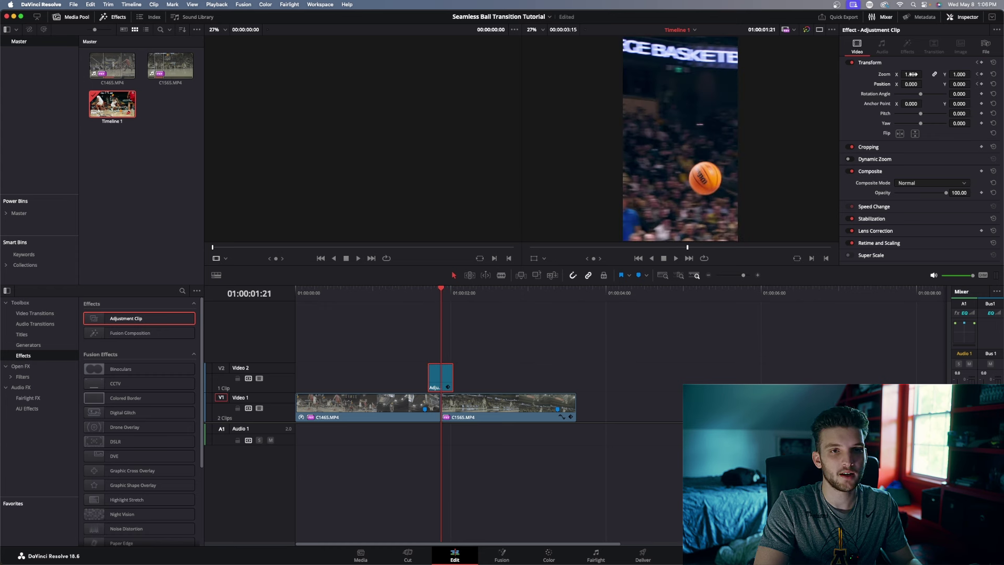
pyautogui.moveTo(912, 74)
pyautogui.mouseDown()
pyautogui.moveTo(929, 74)
pyautogui.moveTo(912, 85)
pyautogui.moveTo(959, 85)
pyautogui.moveTo(913, 84)
pyautogui.moveTo(924, 85)
pyautogui.mouseUp()
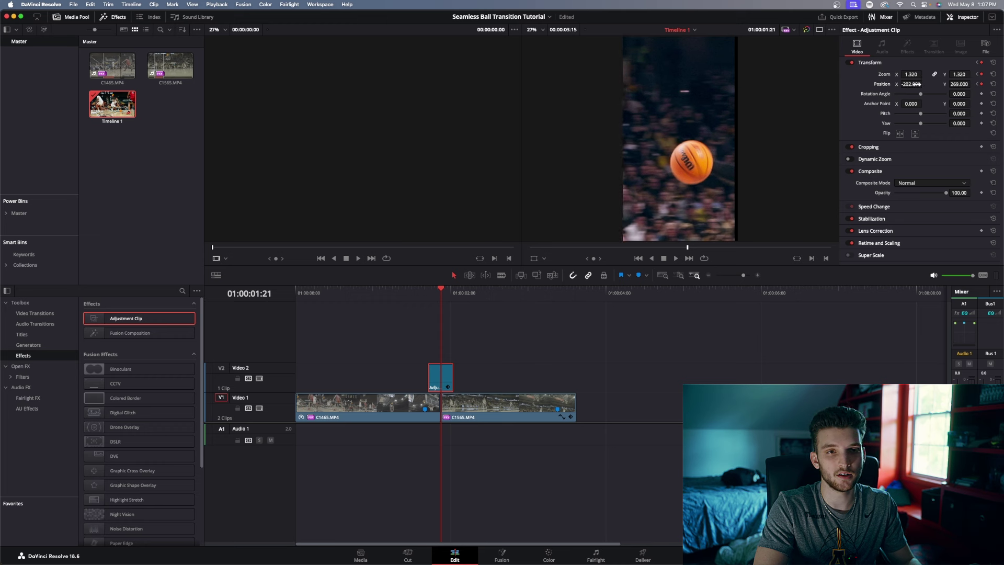
pyautogui.moveTo(919, 84); pyautogui.dragTo(925, 84)
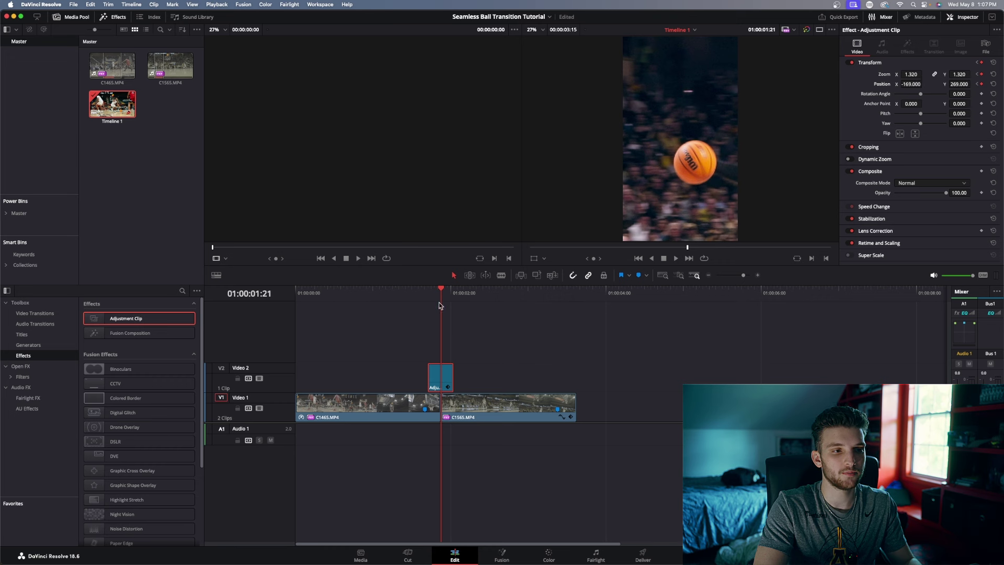
# Step: Check the Adjustment Clip's zoom and the ball's position frame by frame from 01:00:01:17 to just after the cut
pyautogui.press('Left')
pyautogui.press('Left')
pyautogui.press('Left')
pyautogui.press('Left')
pyautogui.press('Right')
pyautogui.press('Right')
pyautogui.press('Right')
pyautogui.press('Right')
pyautogui.press('Right')
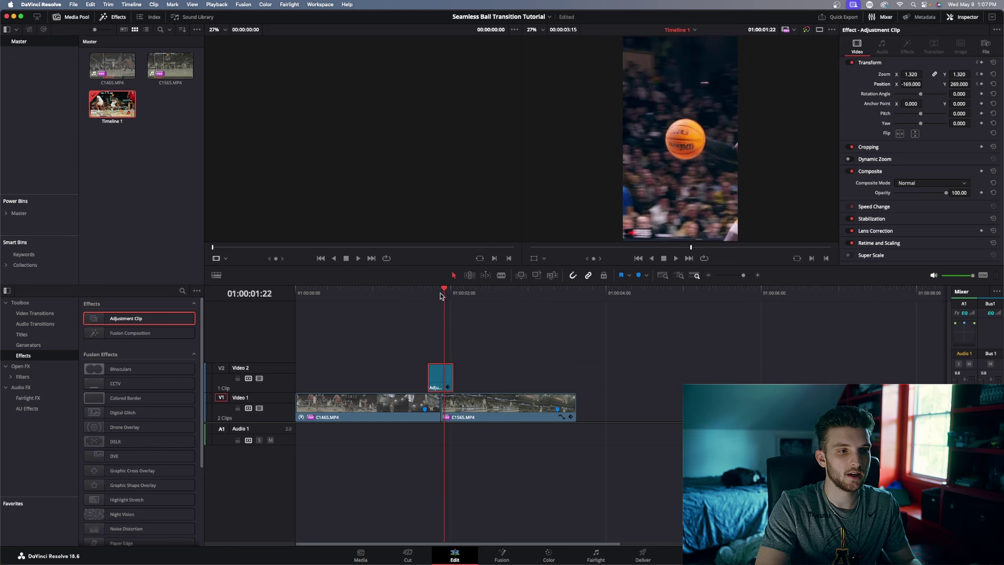
# Step: At the Adjustment Clip's end, 01:00:02:01, keyframe its zoom back to 1.000 and its position to X 0, Y 0
pyautogui.moveTo(440, 296); pyautogui.dragTo(452, 293)
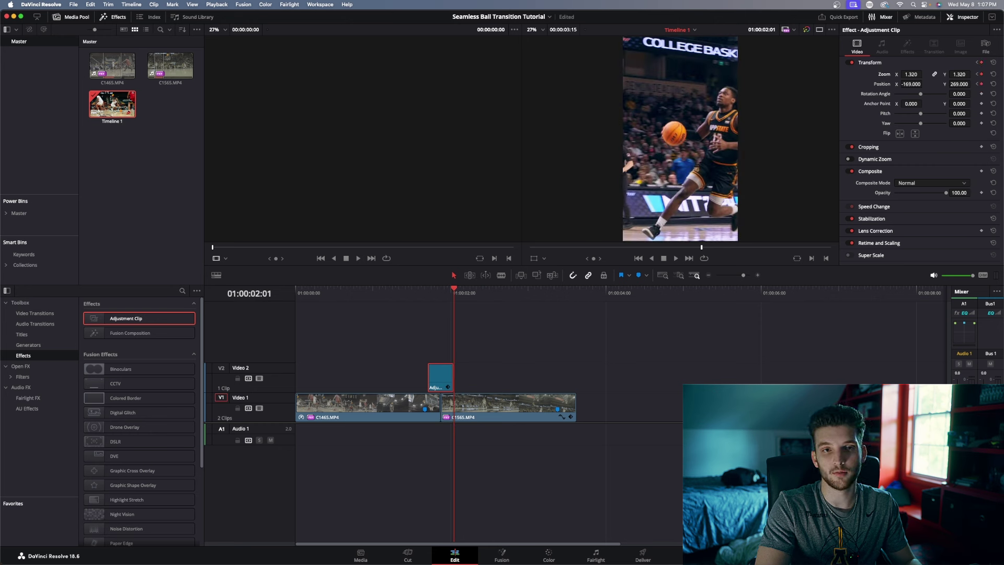
pyautogui.moveTo(915, 74); pyautogui.dragTo(913, 74)
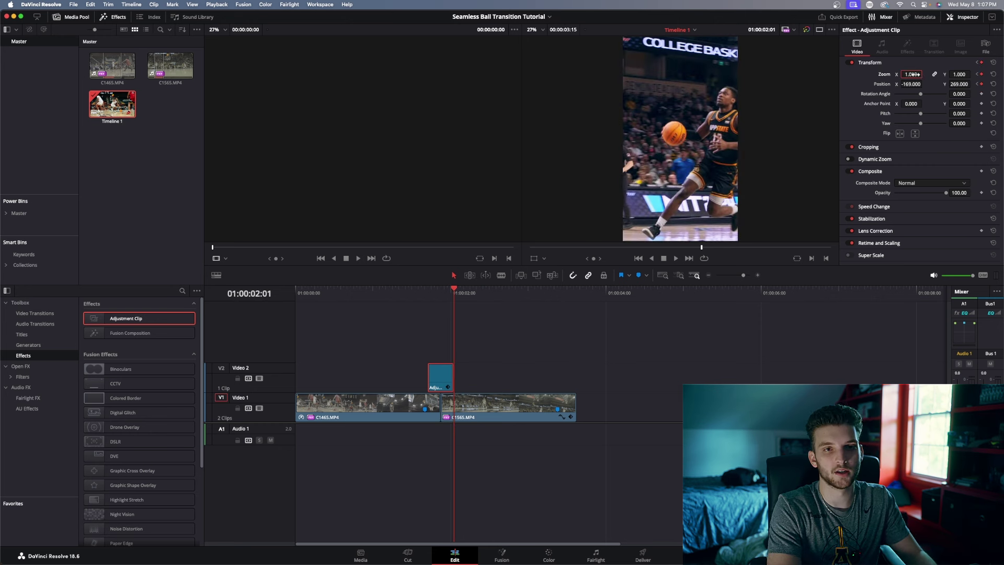
pyautogui.click(910, 84)
pyautogui.press('BackSpace')
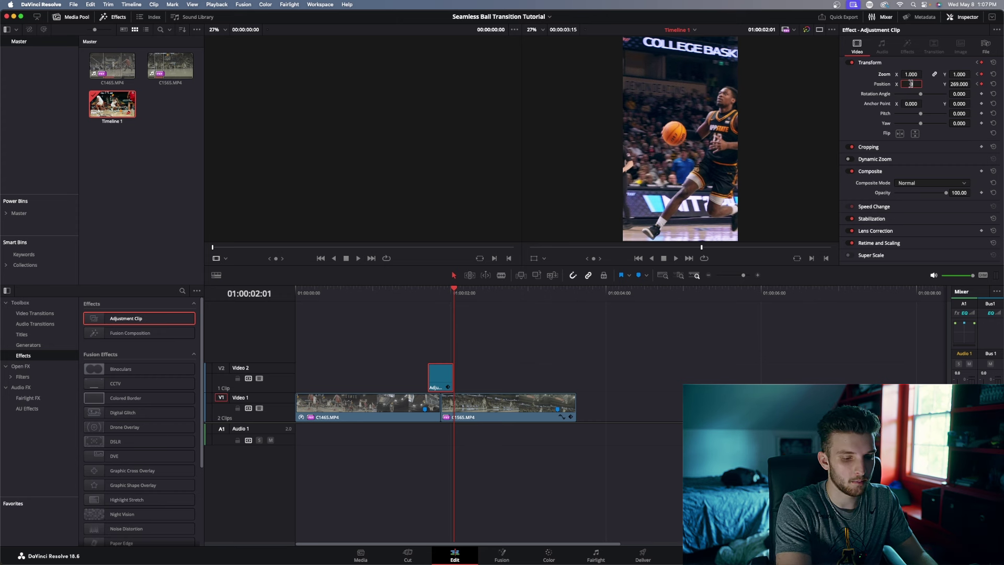
pyautogui.write('0')
pyautogui.press('Return')
pyautogui.click(959, 83)
pyautogui.press('BackSpace')
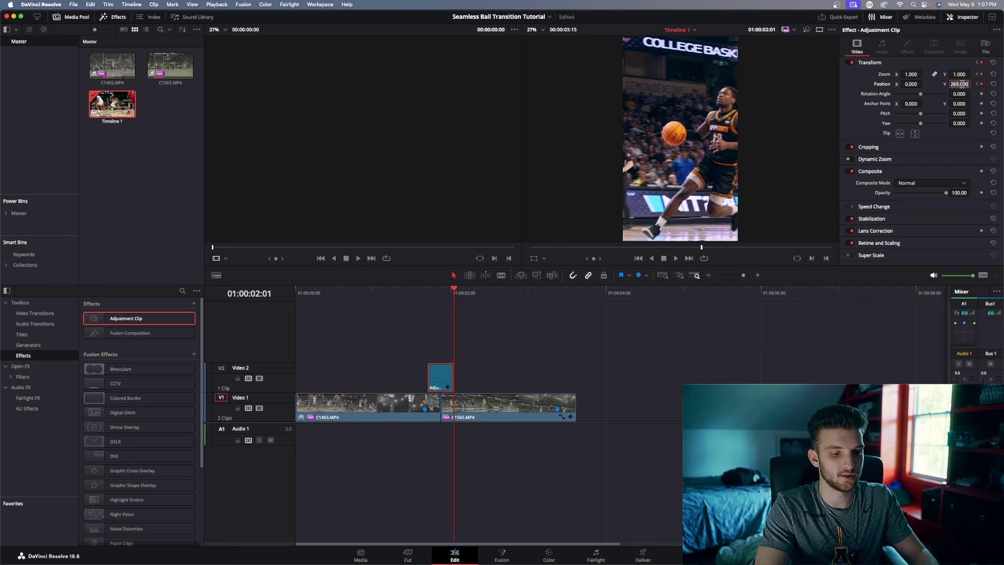
pyautogui.write('0')
pyautogui.press('Return')
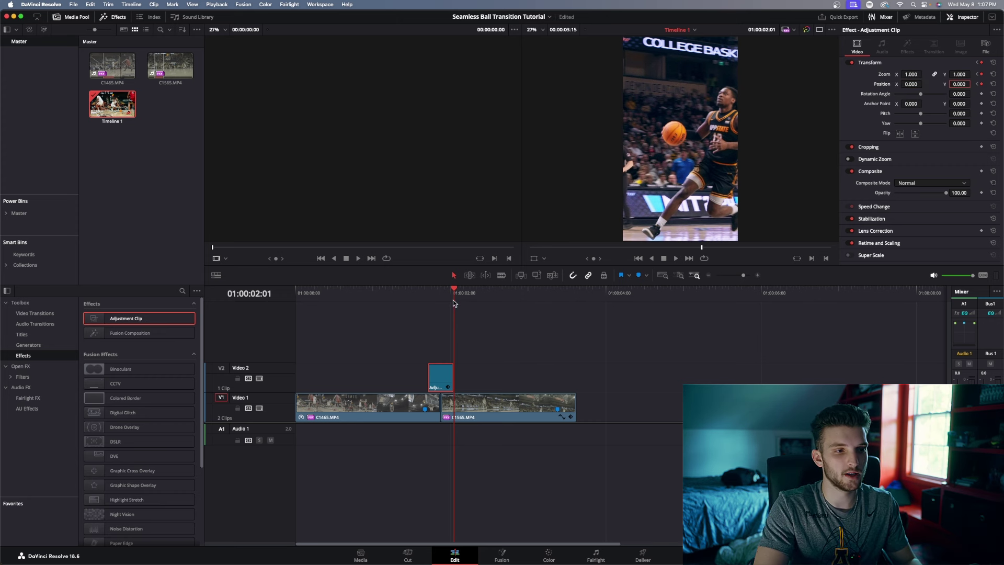
# Step: Play the transition with the Adjustment Clip's zoom, and play the sequence from the start to review it
pyautogui.click(409, 318)
pyautogui.click(372, 336)
pyautogui.press('space')
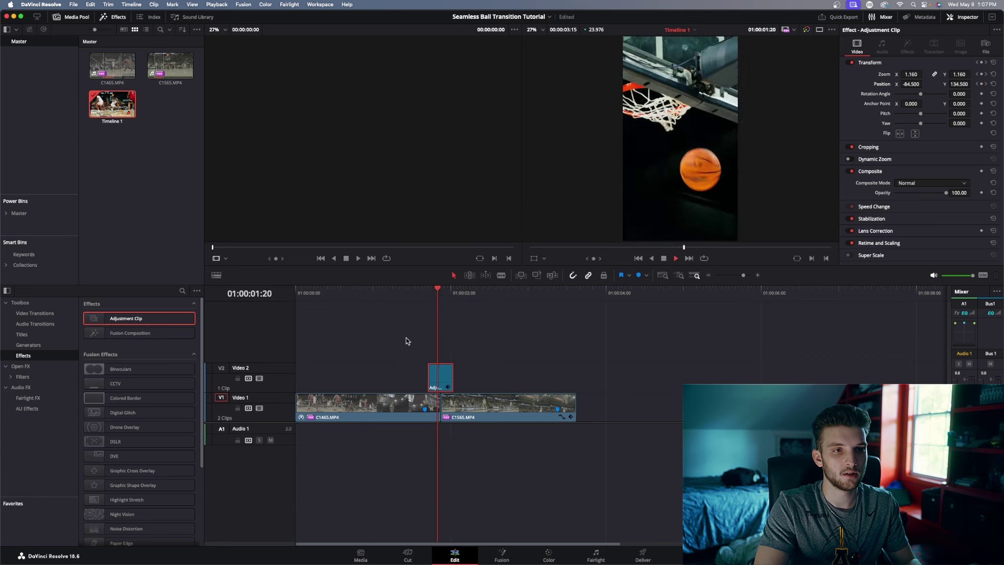
pyautogui.press('space')
pyautogui.press('Home')
pyautogui.press('space')
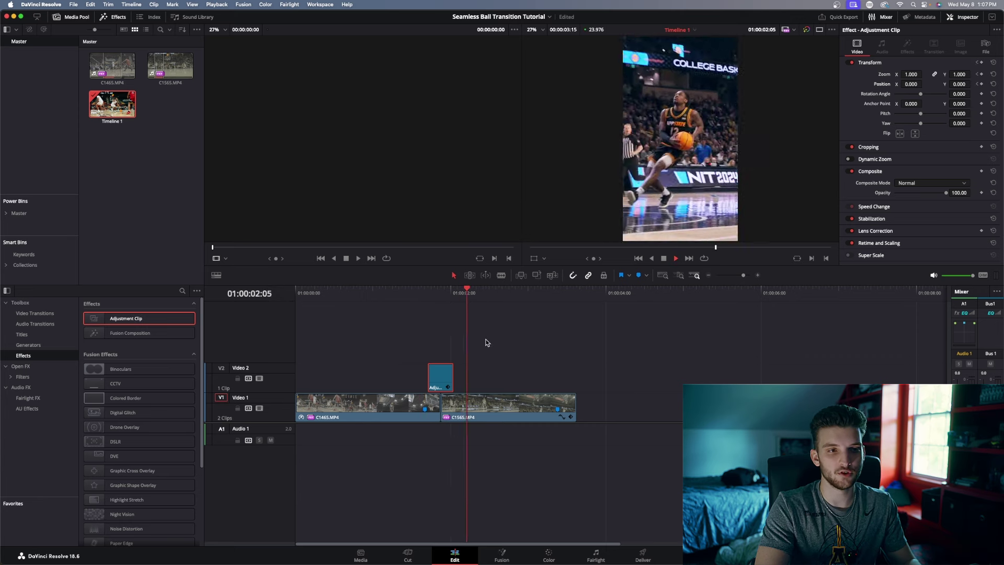
# Step: Expand C1565.MP4's Transform keyframes on the timeline and move the ending keyframe of its zoom-out three frames later
pyautogui.click(432, 336)
pyautogui.click(439, 336)
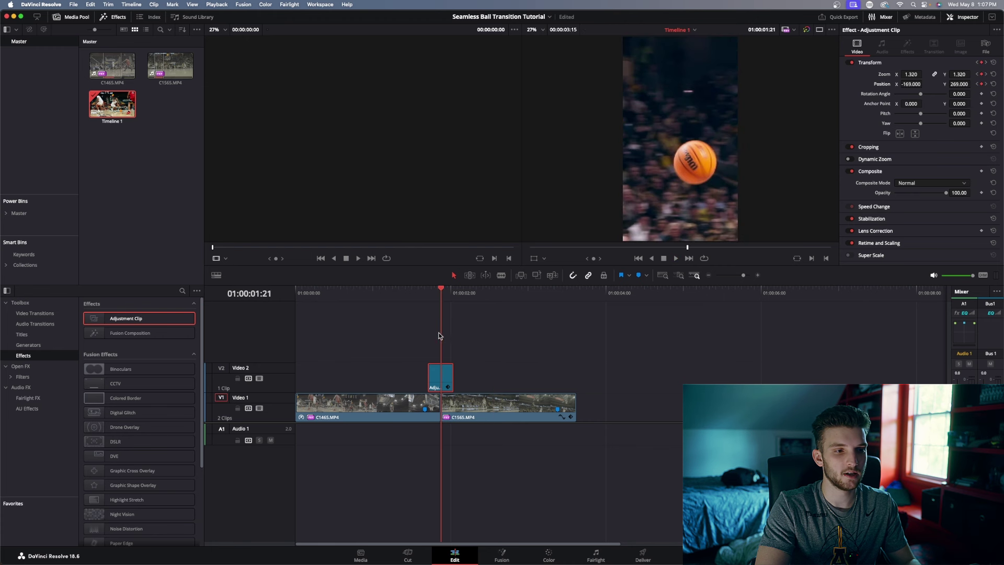
pyautogui.click(495, 415)
pyautogui.click(571, 417)
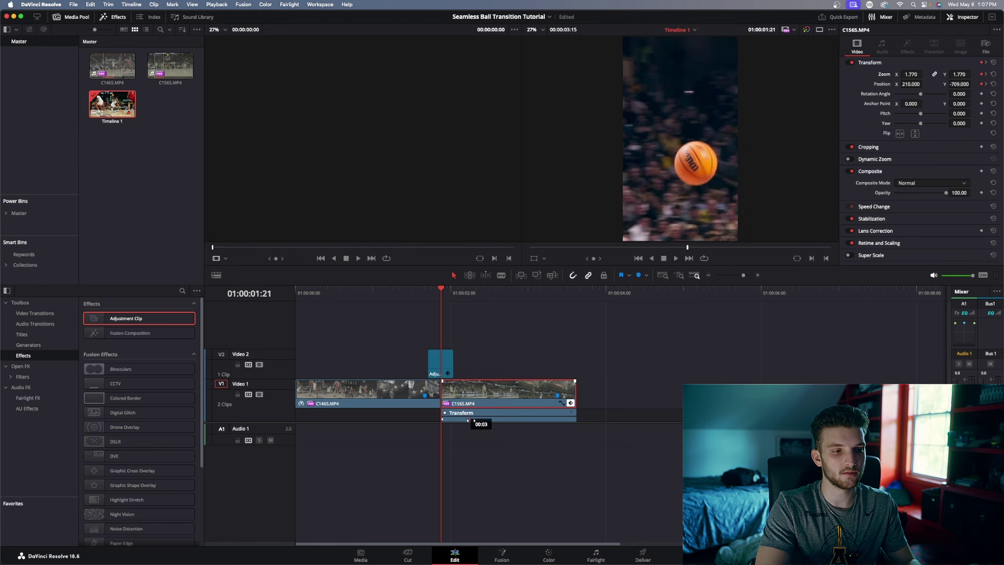
# Step: Play the slower zoom-out across the cut, collapse C1565.MP4's keyframe display, and replay the whole sequence from the start
pyautogui.press('space')
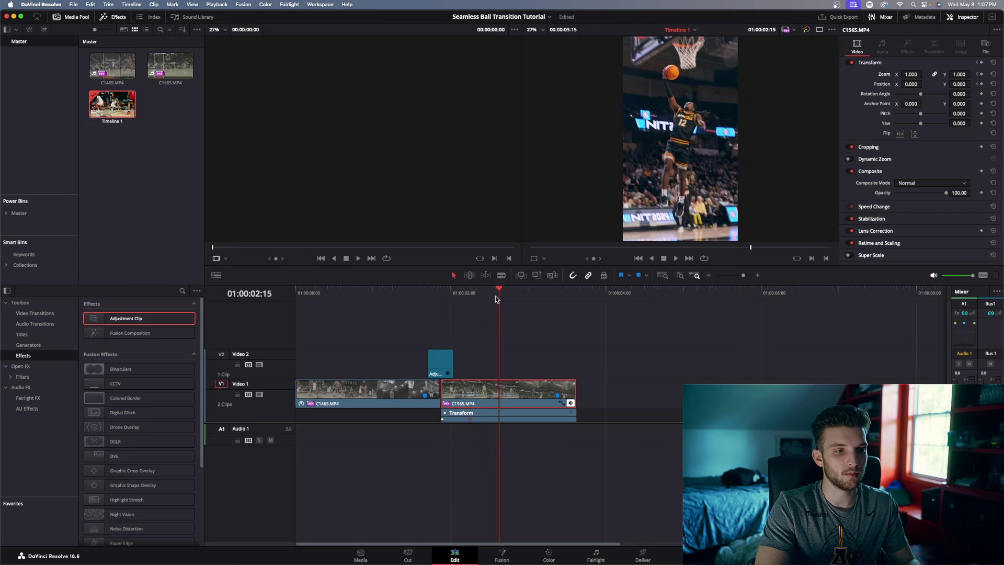
pyautogui.moveTo(495, 296); pyautogui.dragTo(405, 313)
pyautogui.press('space')
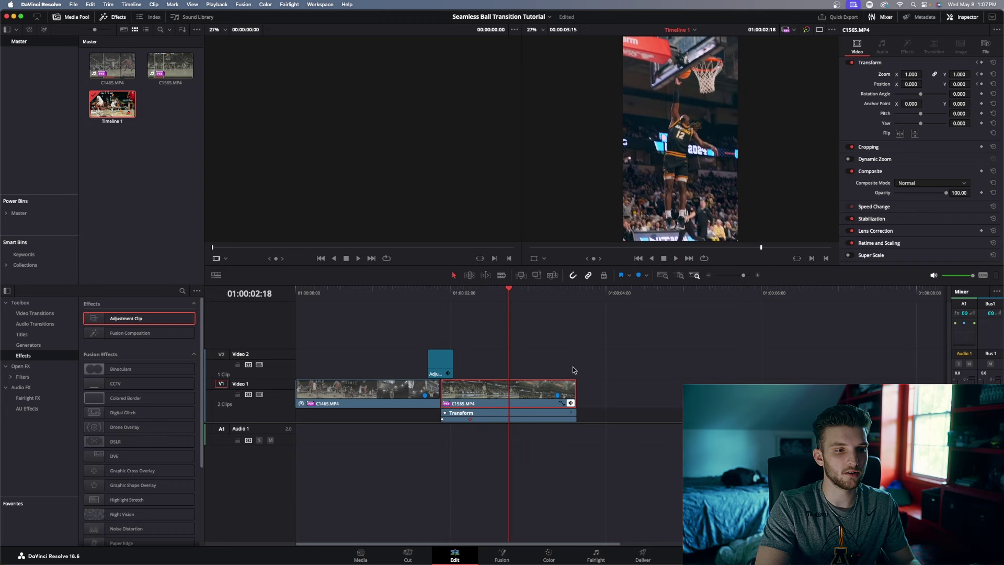
pyautogui.click(571, 403)
pyautogui.press('Home')
pyautogui.press('space')
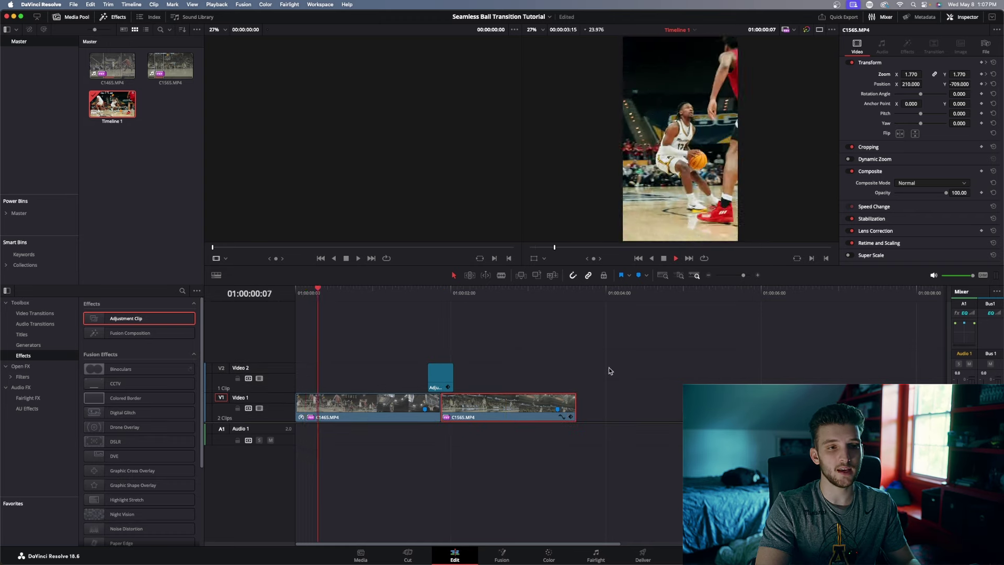